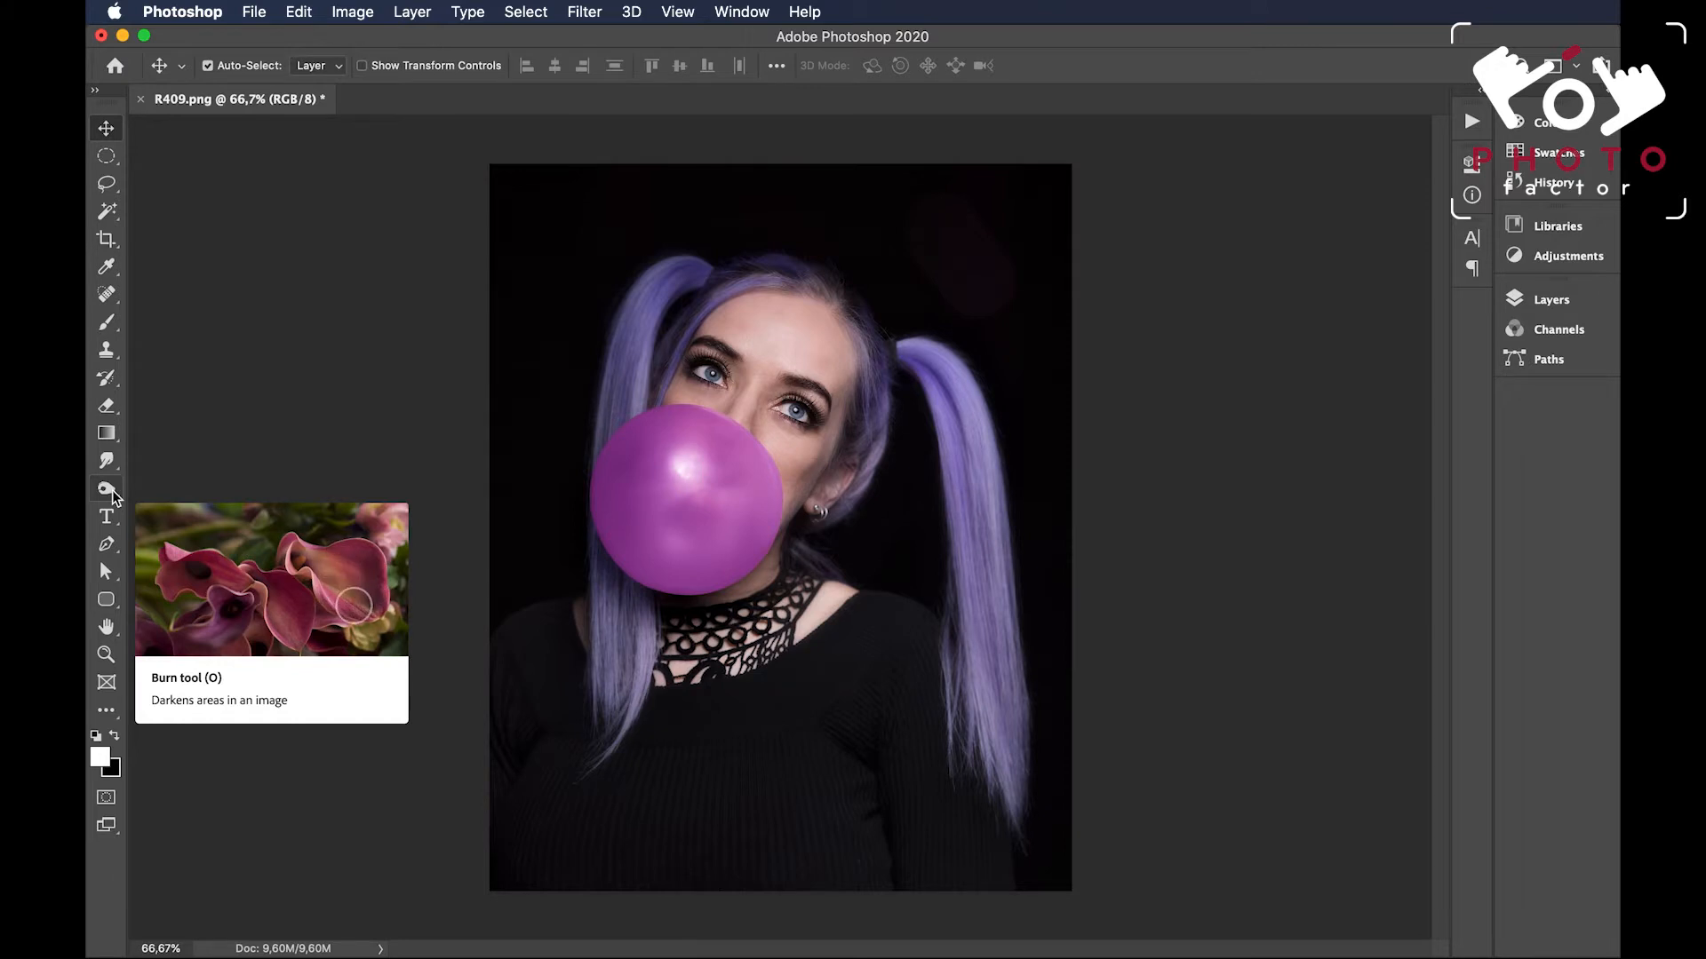
Select the Brush tool and set its size to 156 px and hardness to 100%
left_click(107, 326)
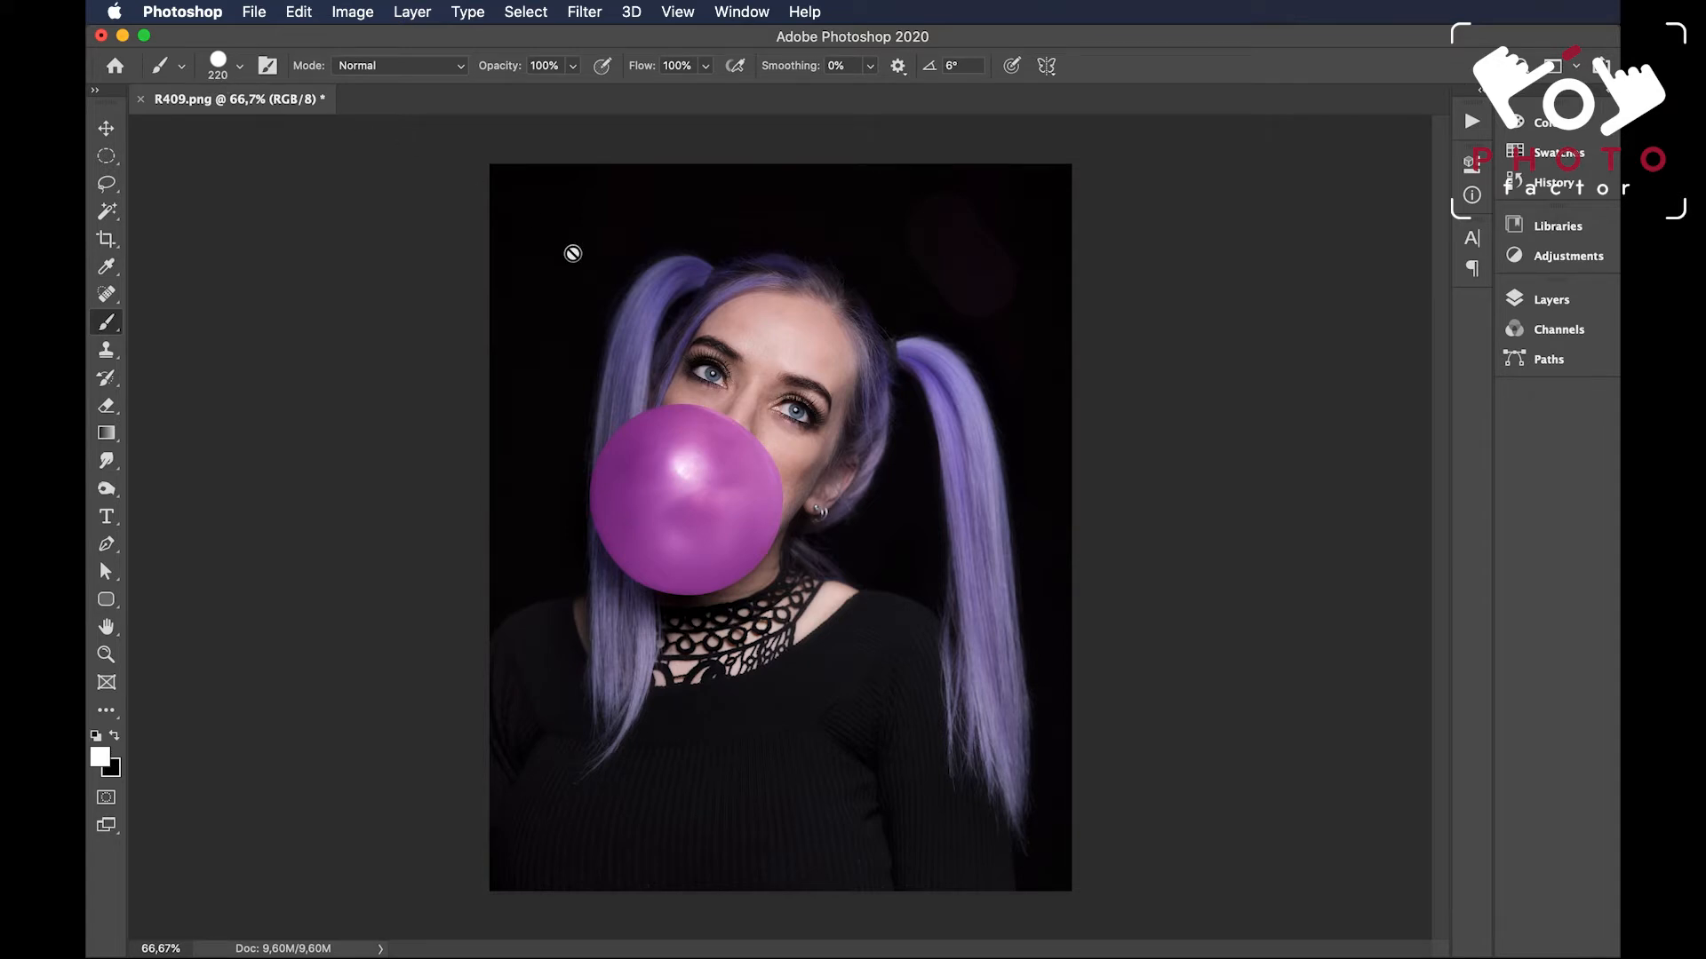
key("alt+shift+super+n")
left_click(240, 67)
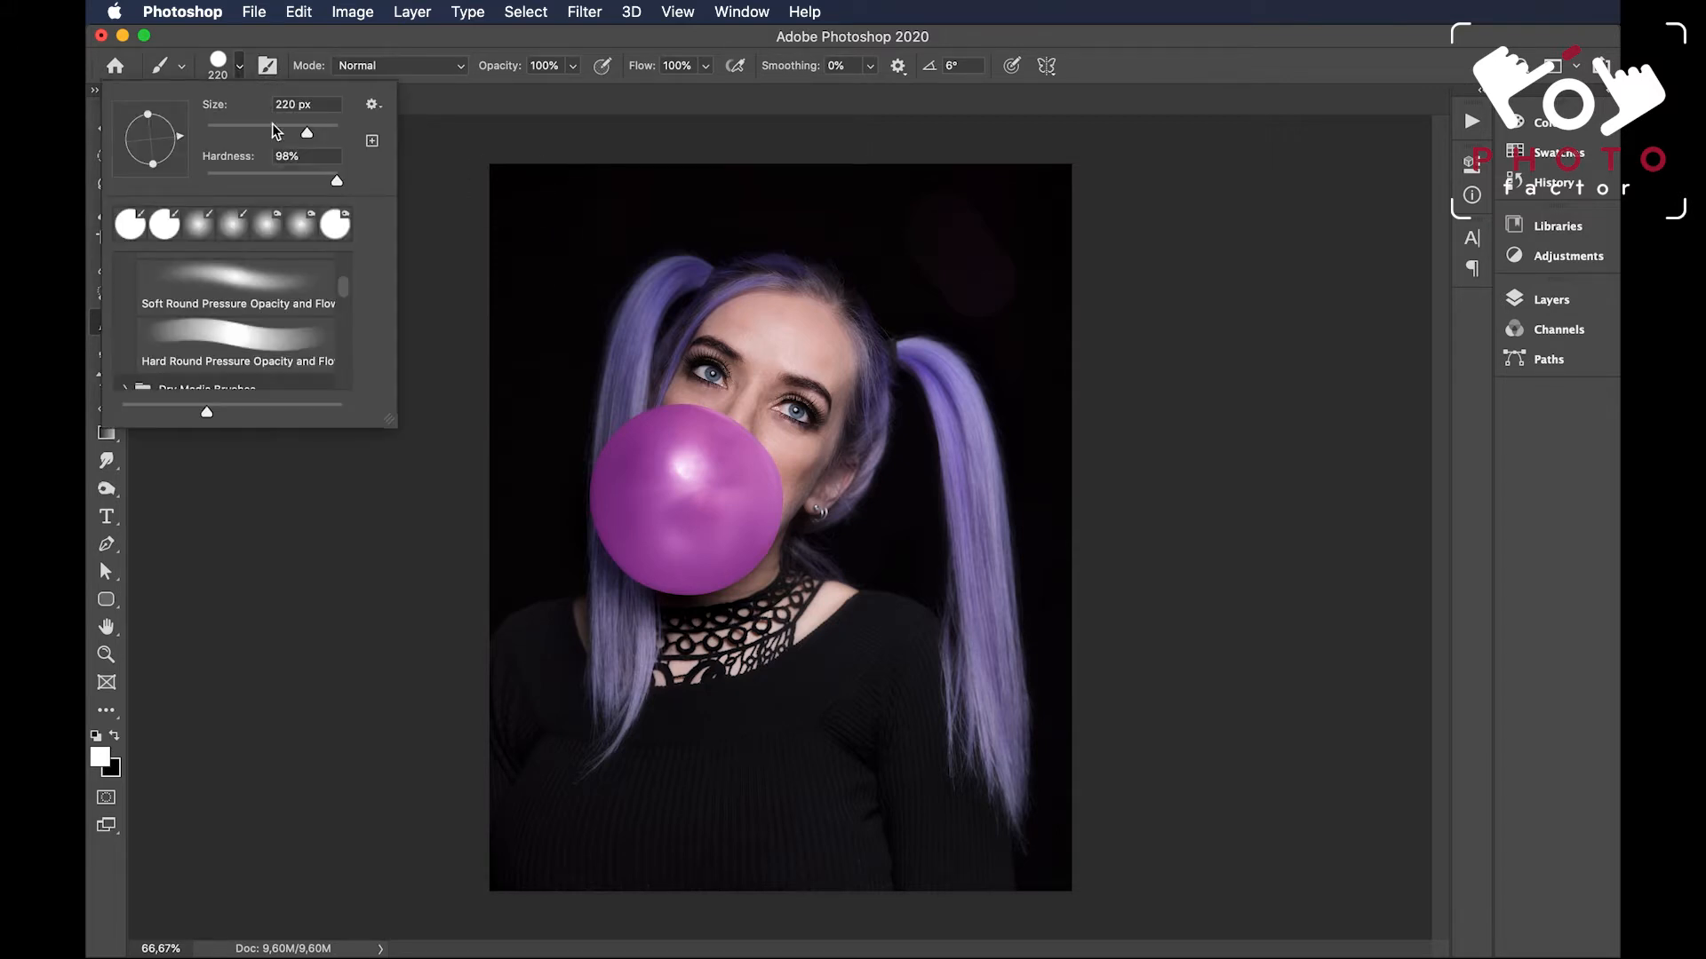
mouse_move(309, 133)
left_mouse_down()
mouse_move(277, 134)
mouse_move(333, 137)
left_mouse_up()
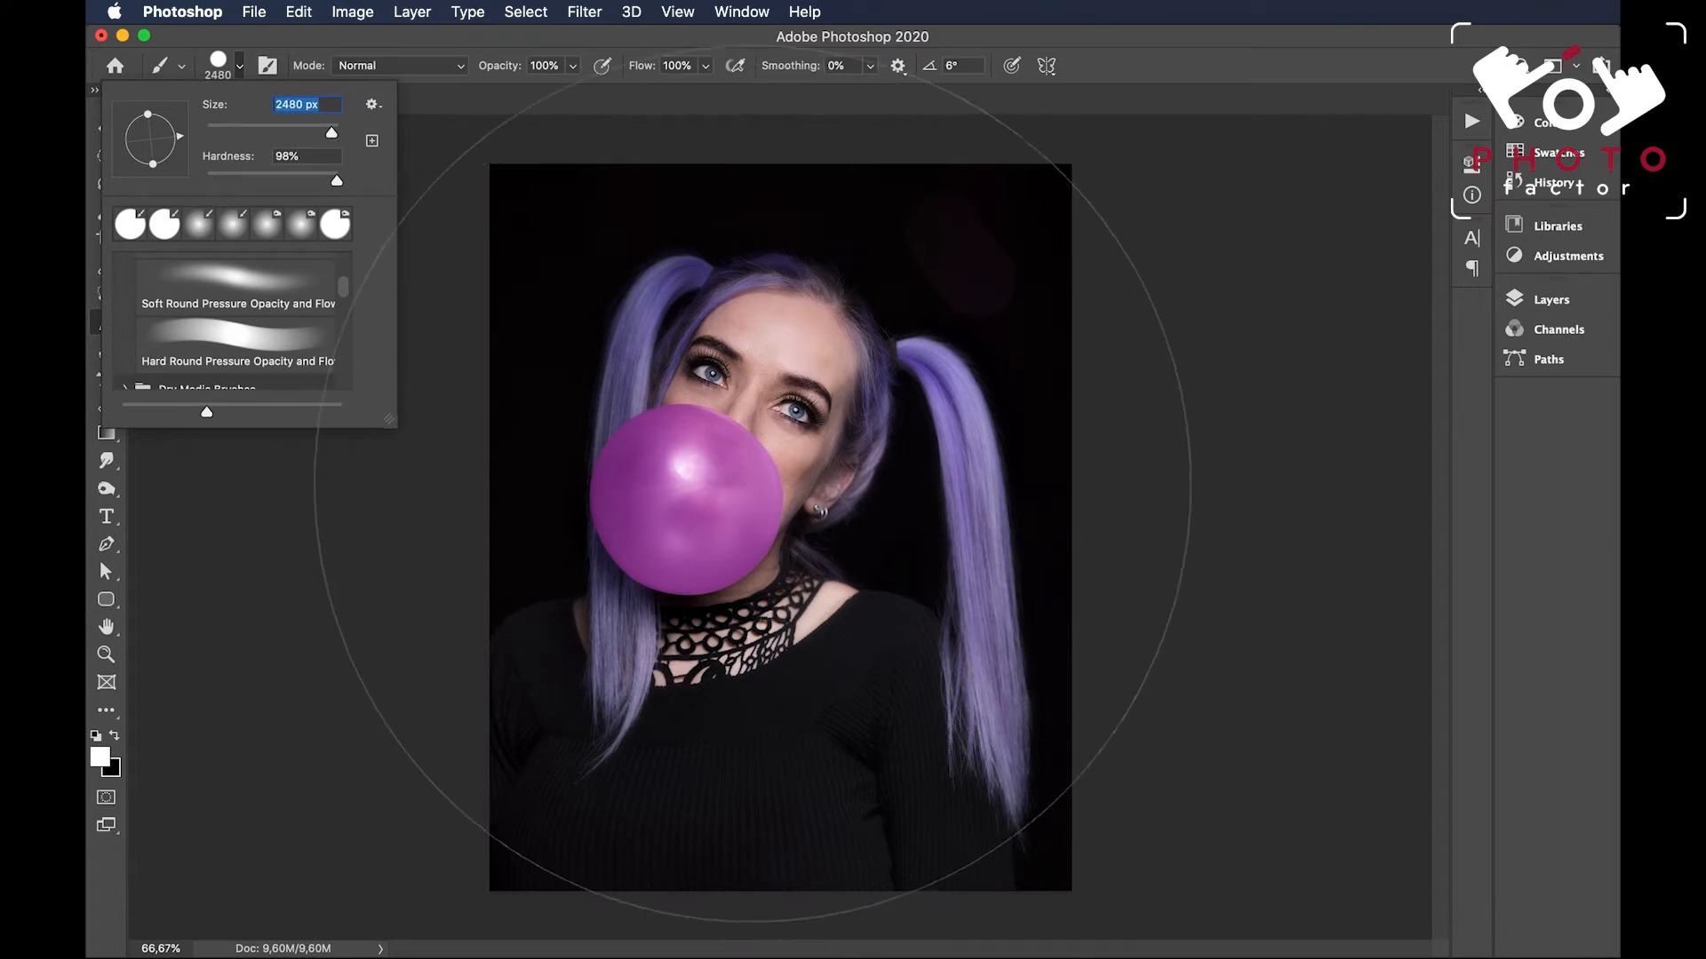
left_click(293, 133)
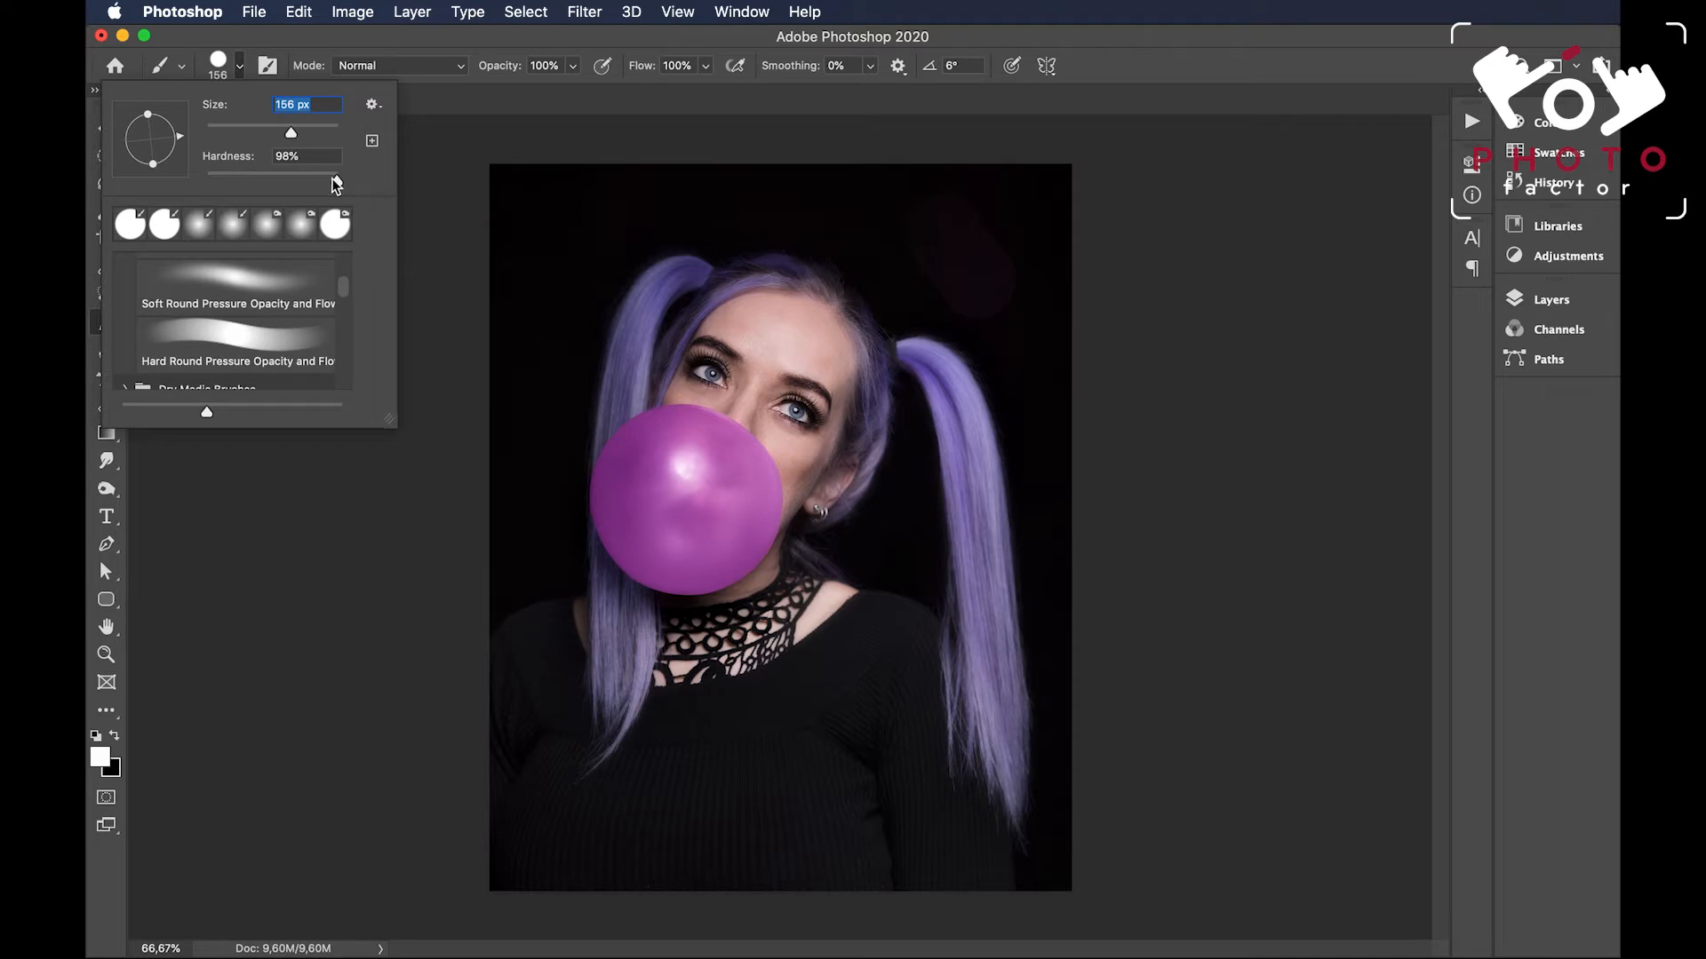
mouse_move(336, 183)
left_mouse_down()
mouse_move(210, 187)
mouse_move(344, 181)
left_mouse_up()
key("Tab")
mouse_move(346, 289)
left_mouse_down()
mouse_move(343, 258)
mouse_move(338, 368)
left_mouse_up()
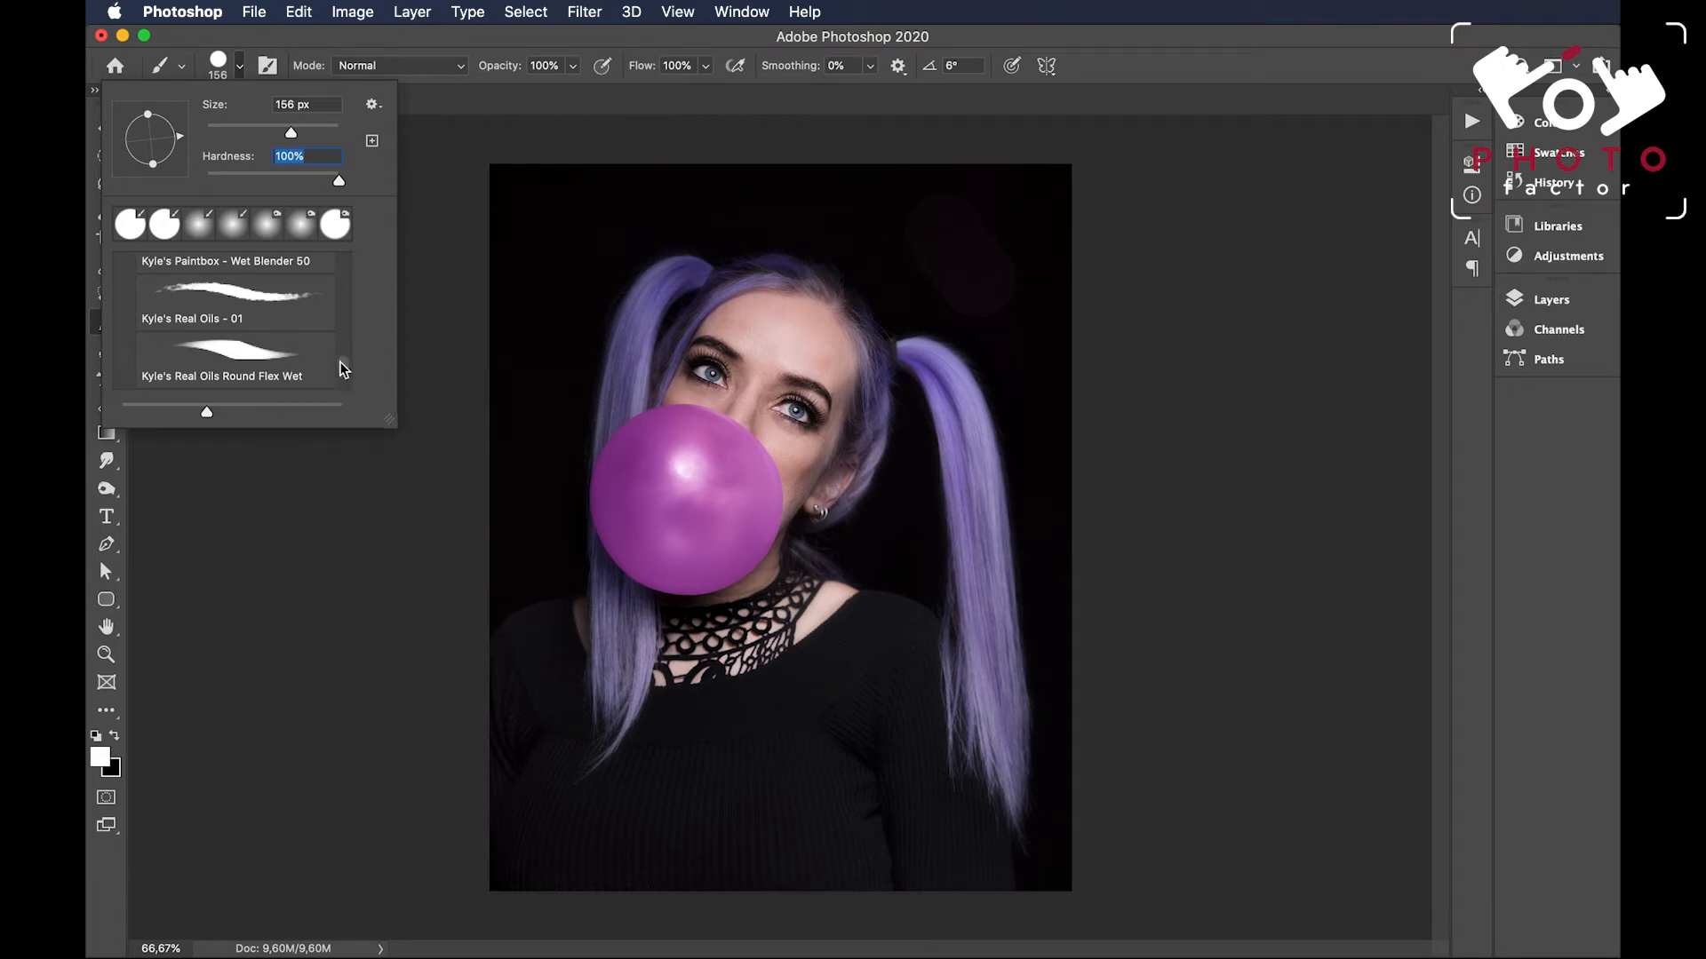
left_click_drag(339, 361, 330, 250)
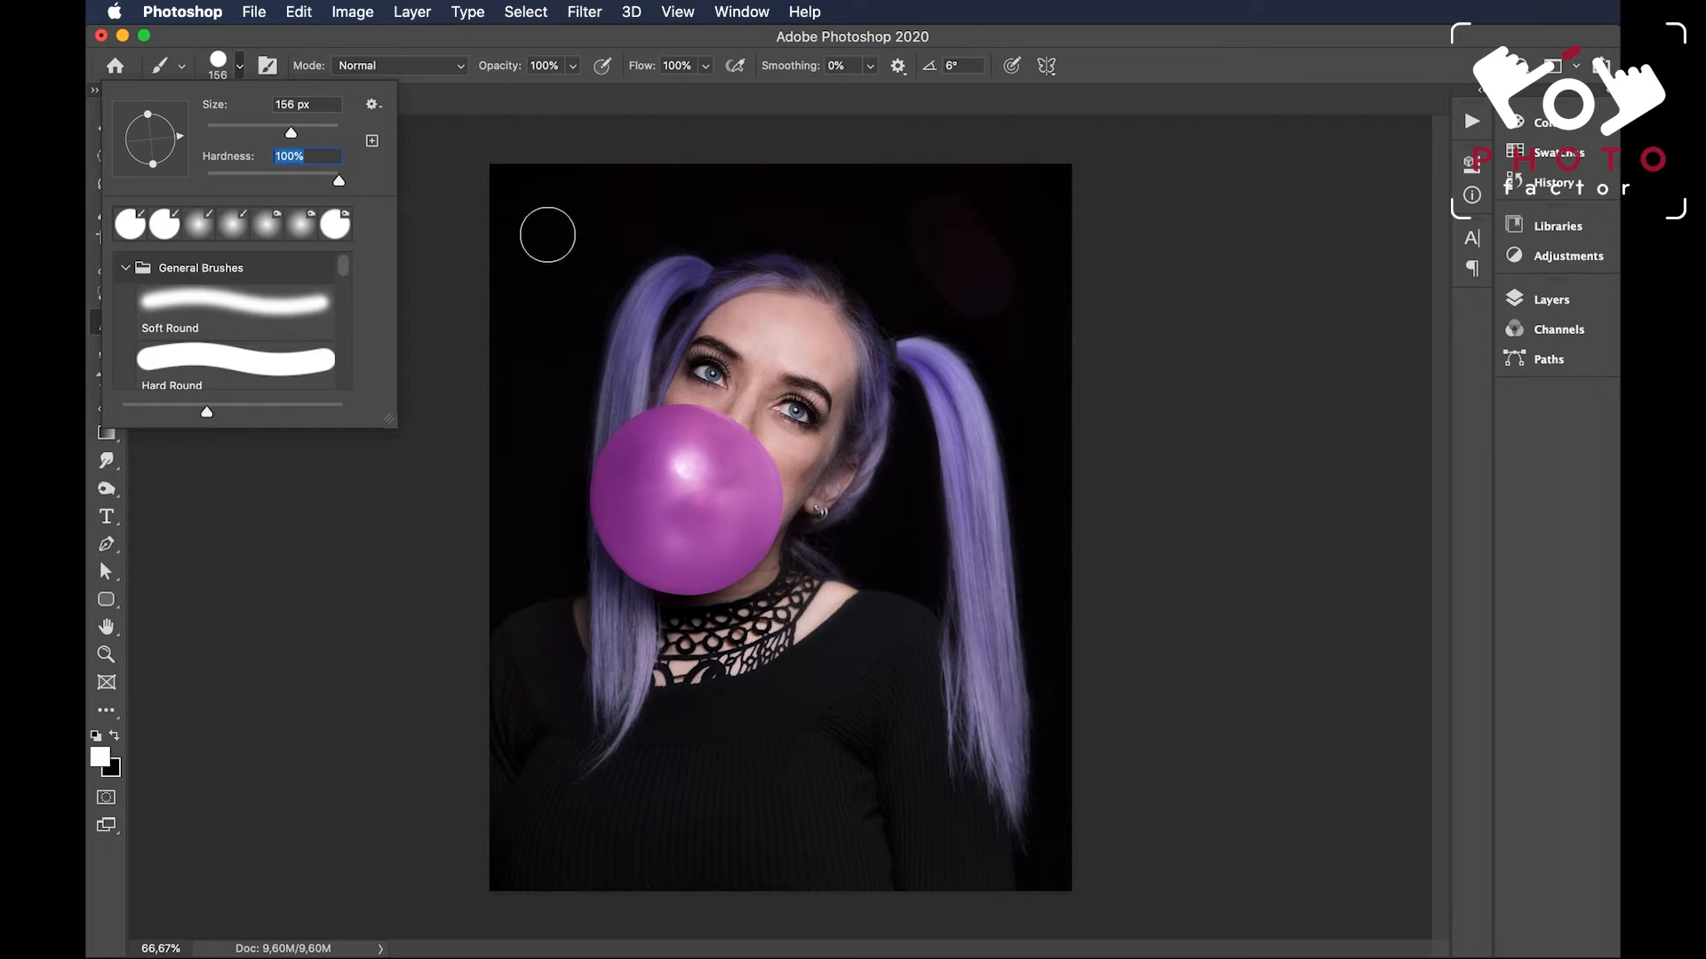
left_click(241, 71)
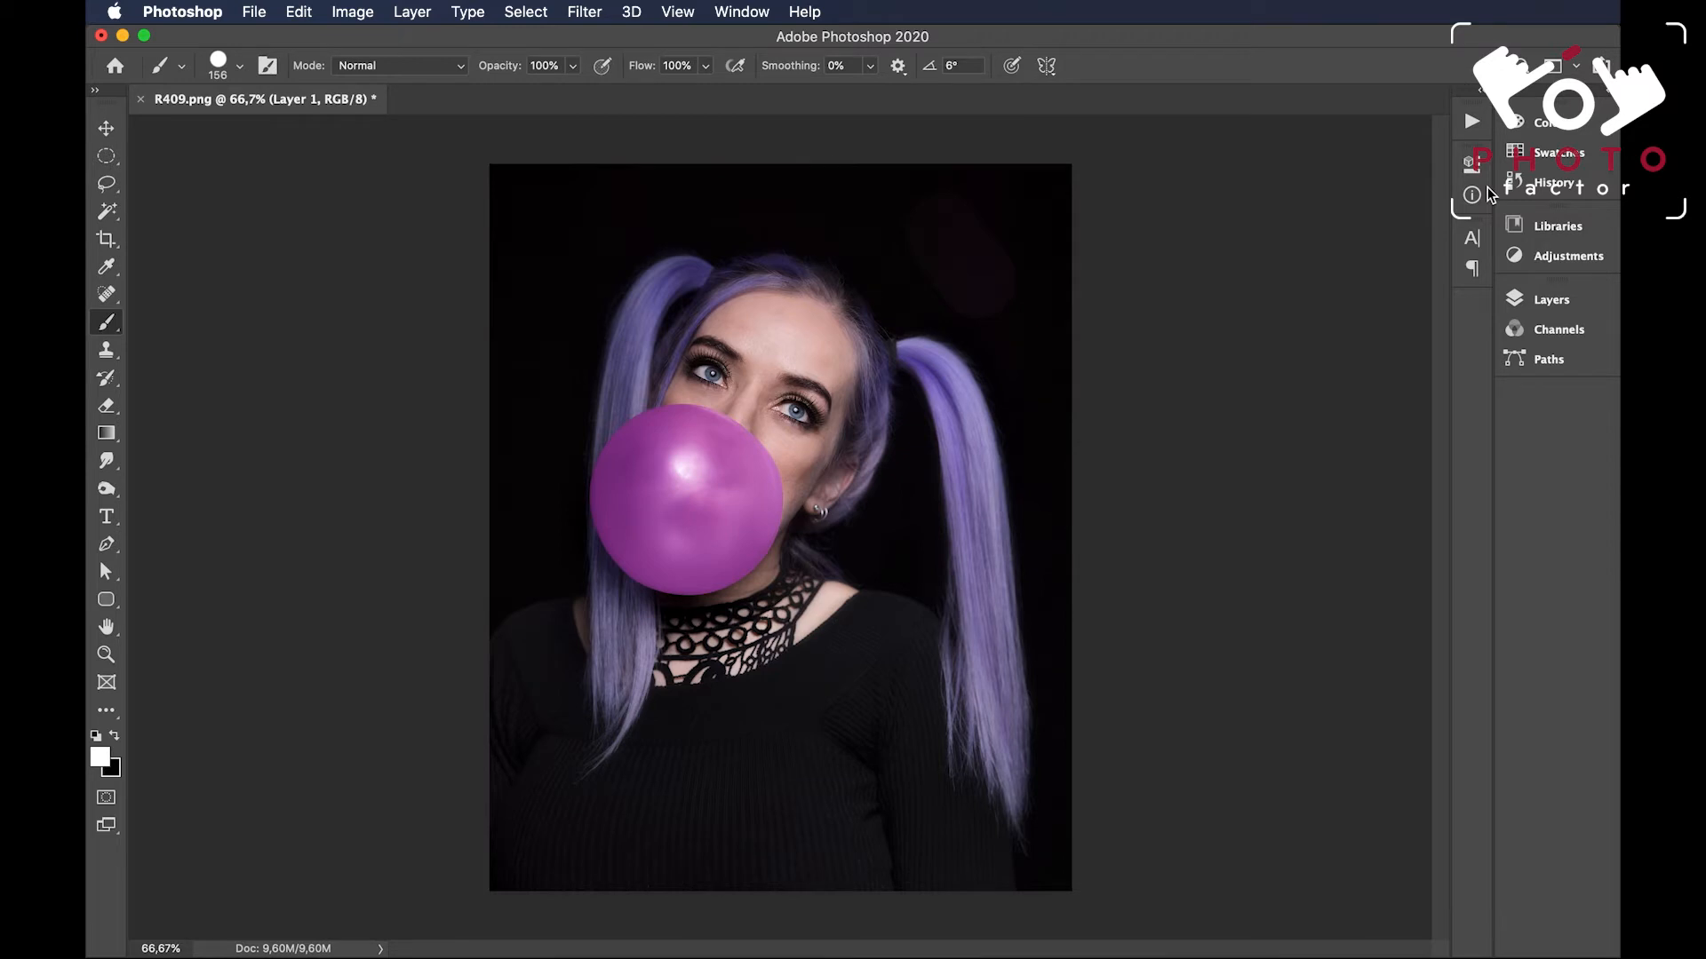
left_click(1543, 155)
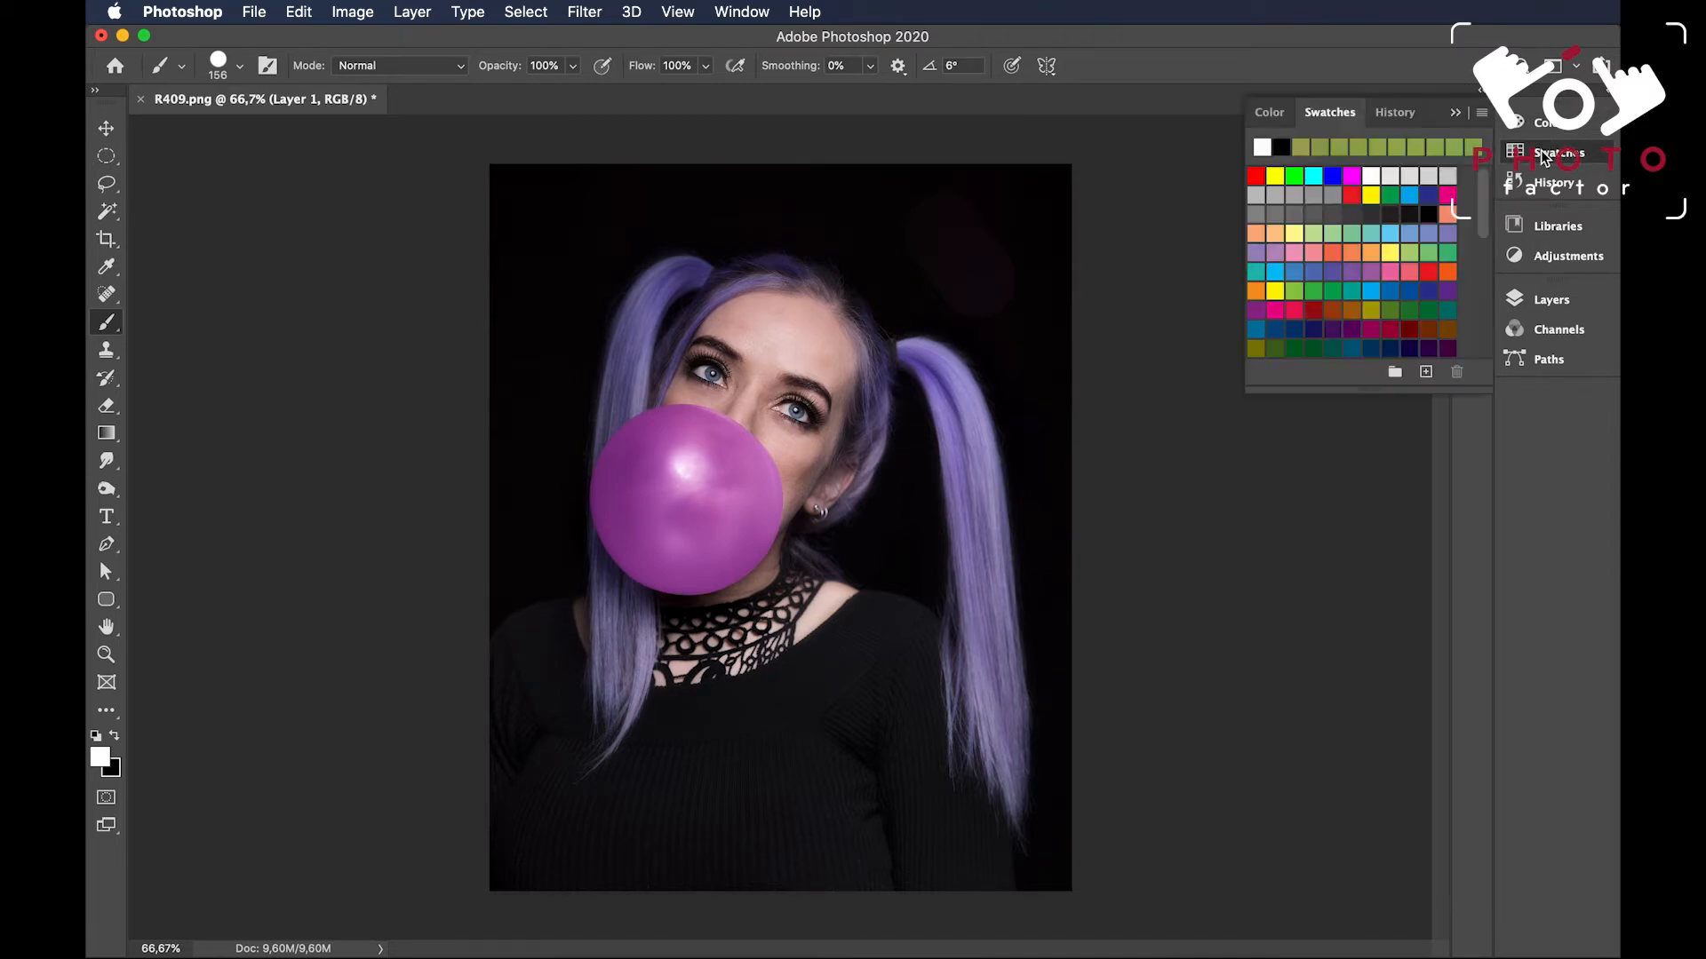
mouse_move(1483, 199)
left_mouse_down()
mouse_move(1496, 256)
mouse_move(1497, 195)
mouse_move(1500, 302)
mouse_move(1485, 169)
left_mouse_up()
left_click(1458, 113)
Paint a hard-edged white test stroke in the dark background above the ponytail and revert the image to its opened state
left_click(915, 236)
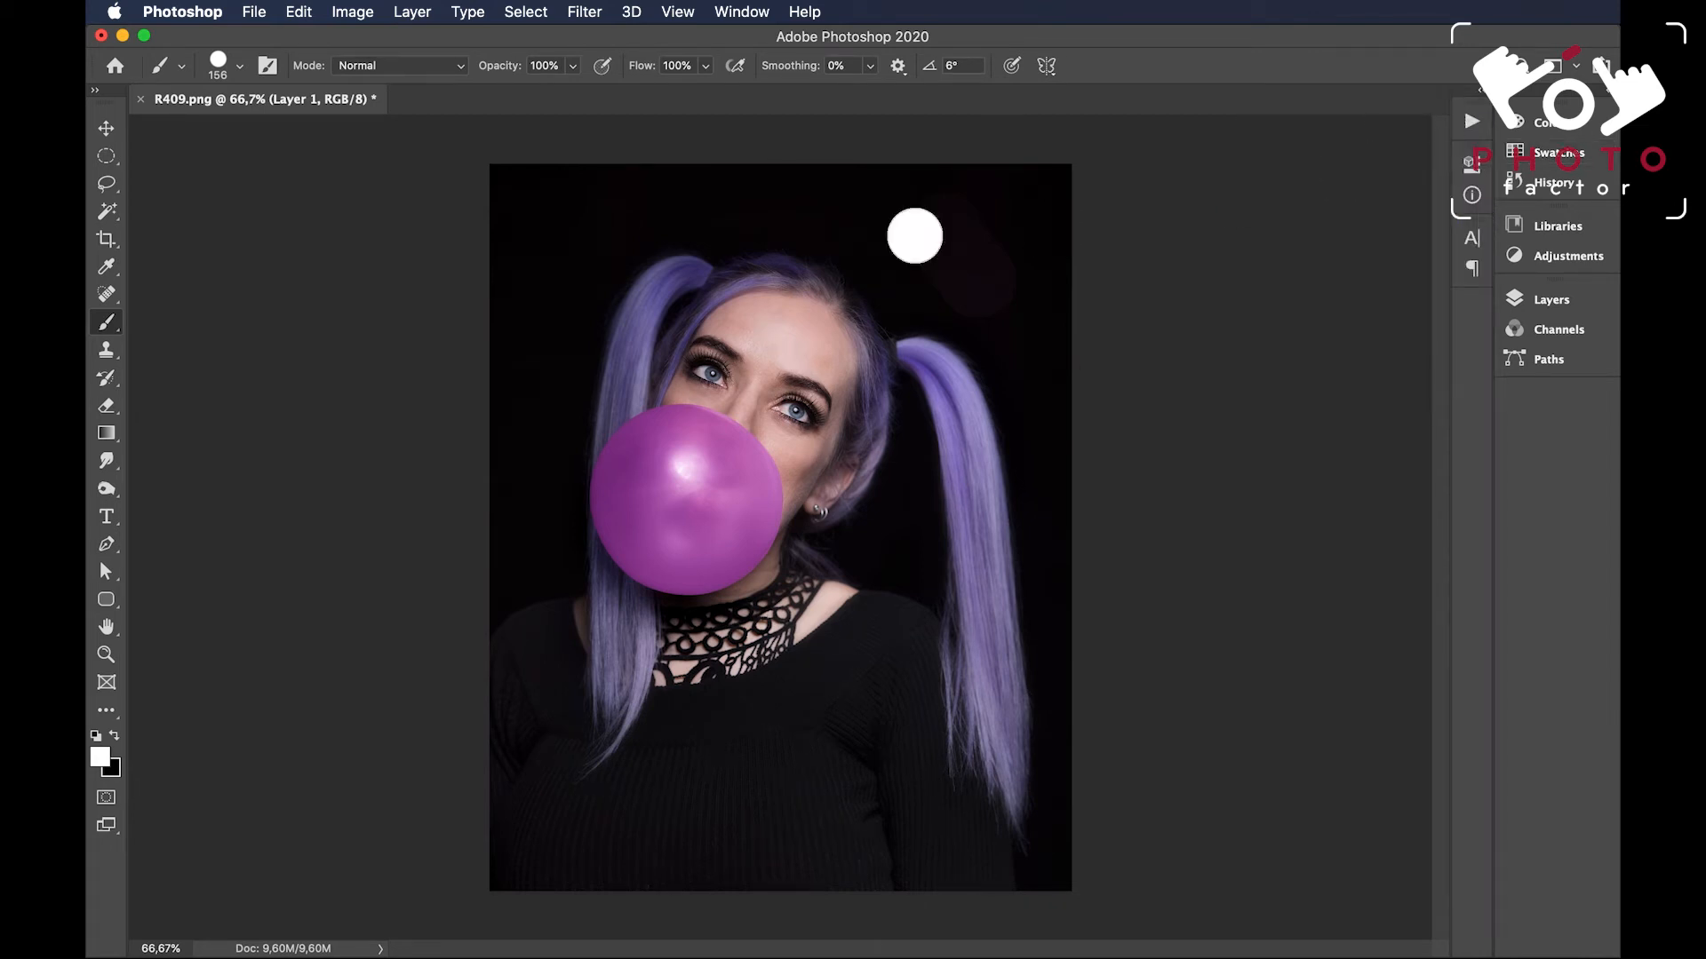
mouse_move(915, 237)
left_mouse_down()
mouse_move(988, 305)
mouse_move(917, 226)
left_mouse_up()
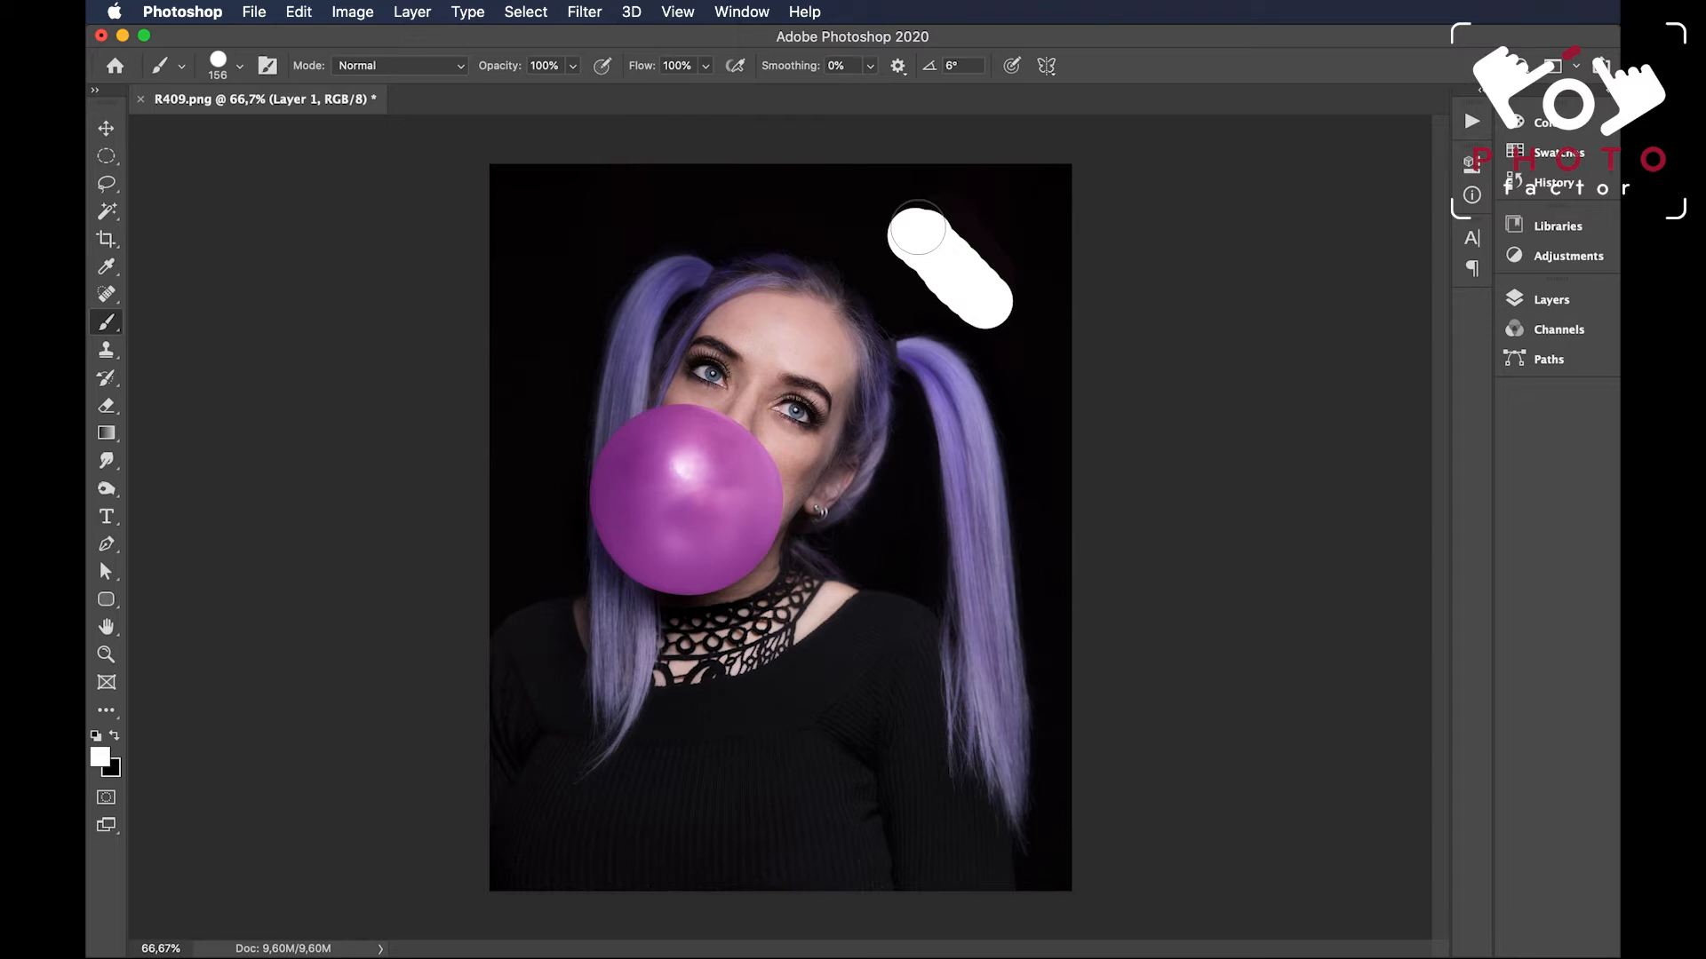
left_click(1553, 187)
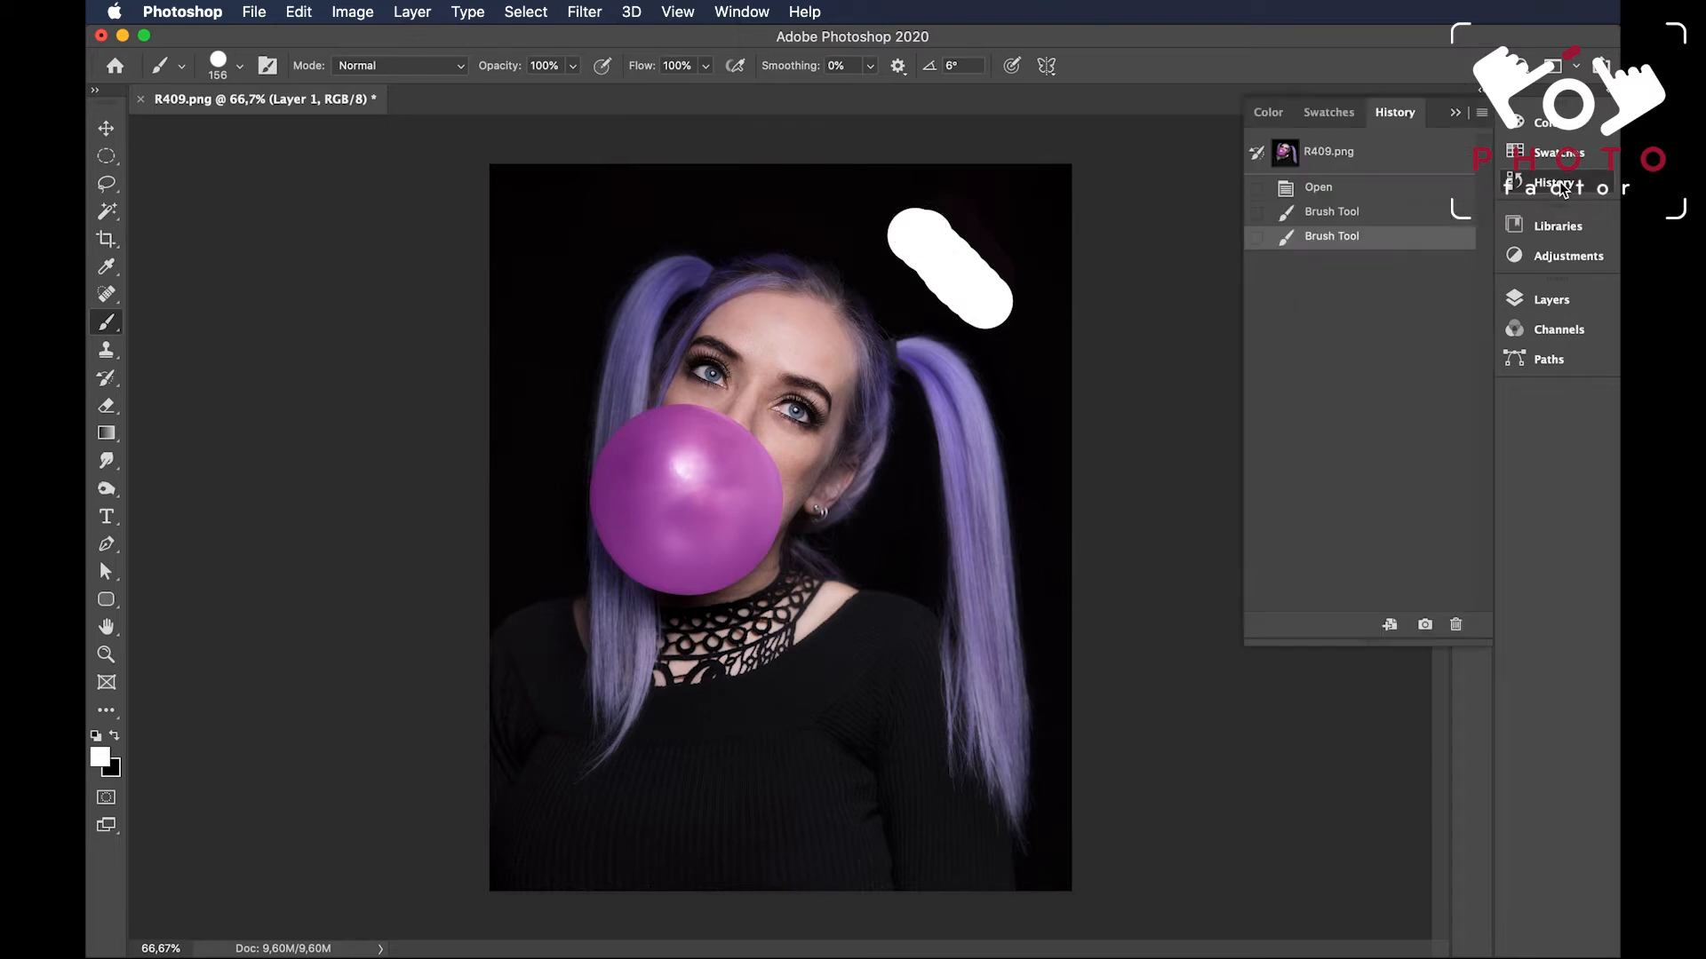
left_click(1338, 192)
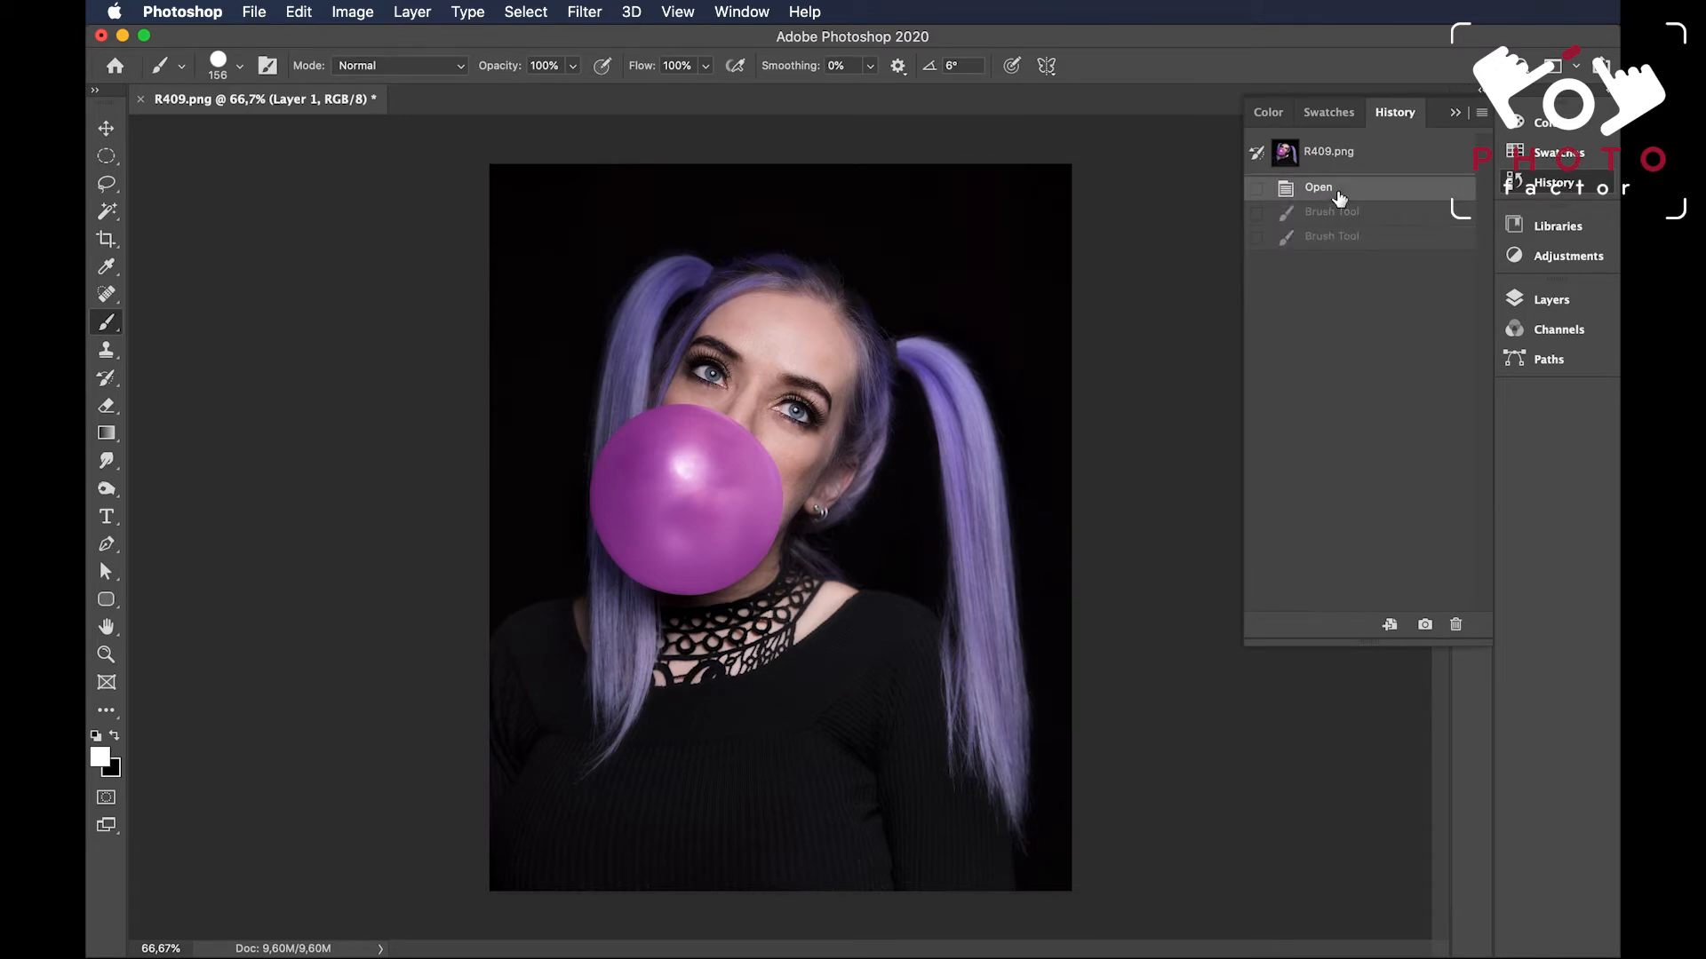
Test a soft white stroke above the ponytail with the brush hardness at its minimum, and revert the image
left_click(240, 65)
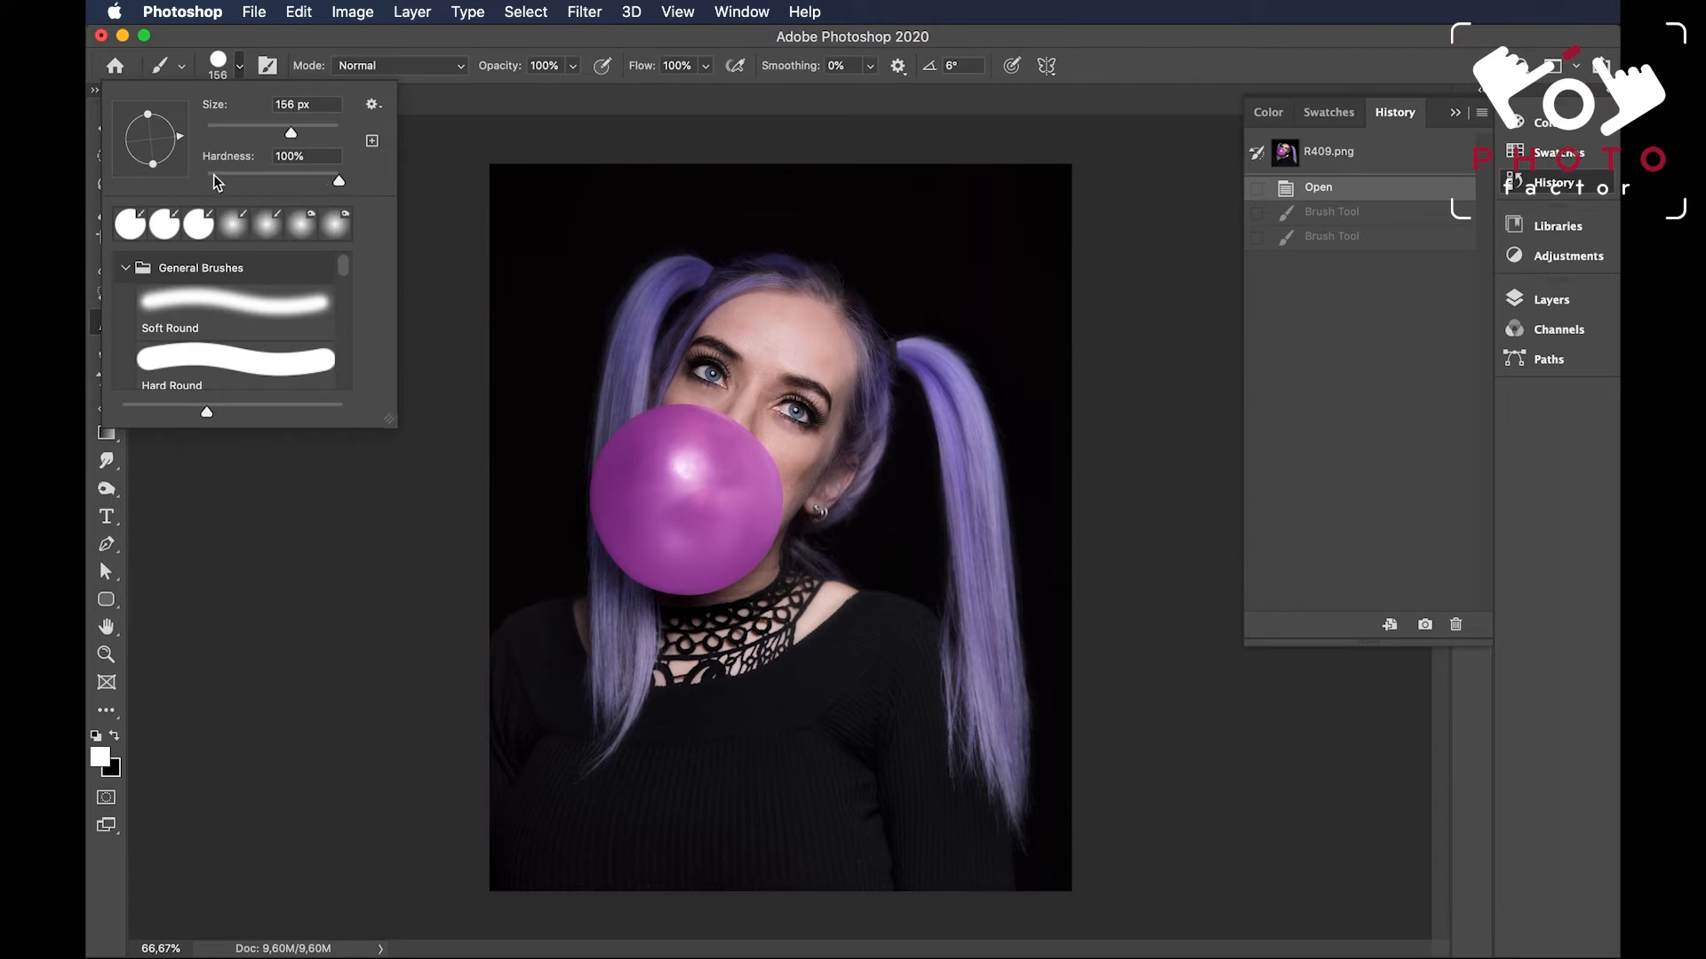
left_click_drag(341, 180, 206, 179)
left_click_drag(918, 232, 983, 305)
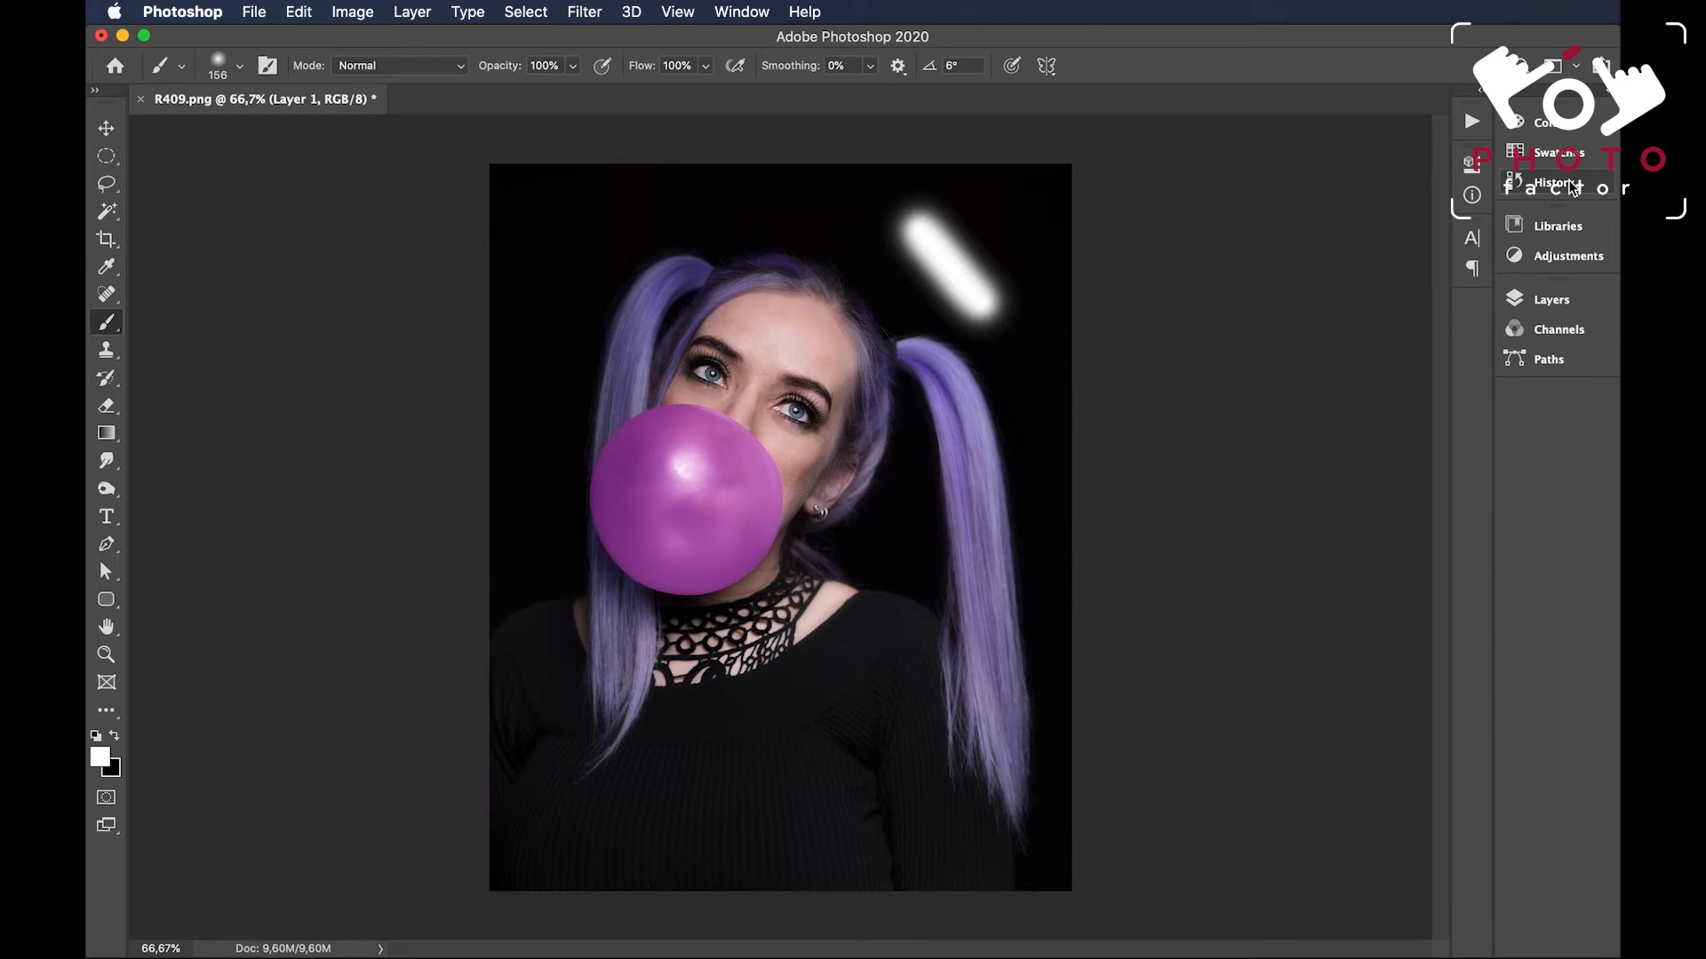
left_click(1374, 197)
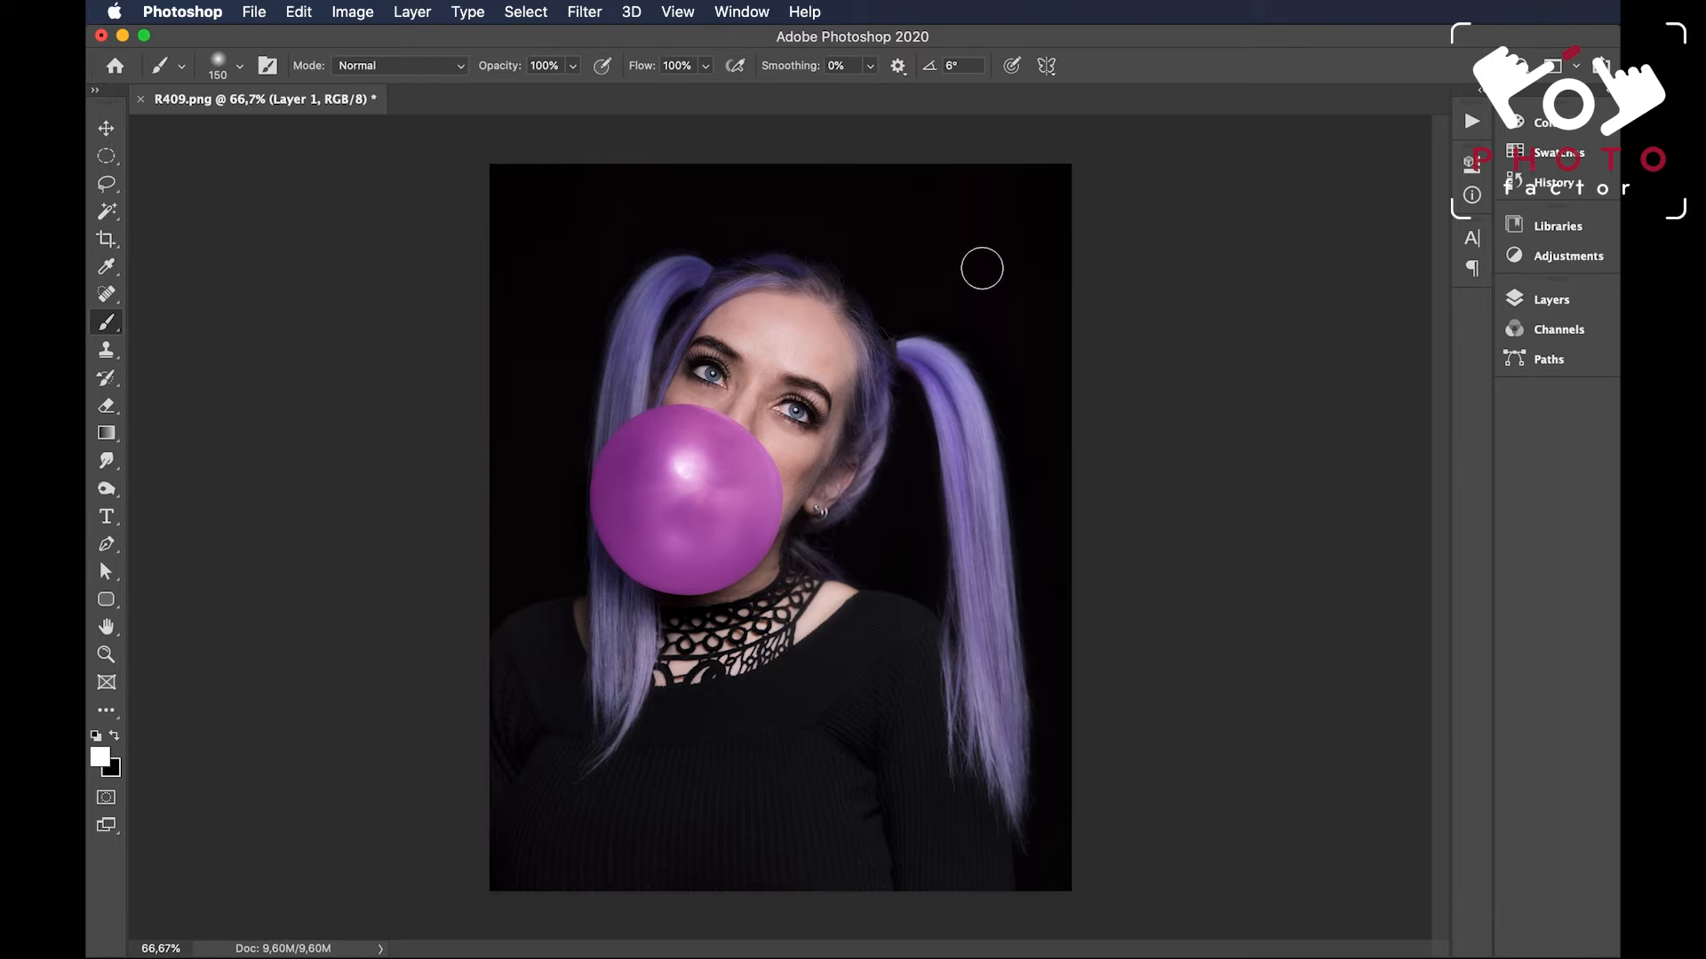
Enlarge the brush past 600 px and shrink it to 250 px
key("bracketright")
key("bracketright")
key("bracketright")
key("bracketright")
key("bracketright")
key("bracketright")
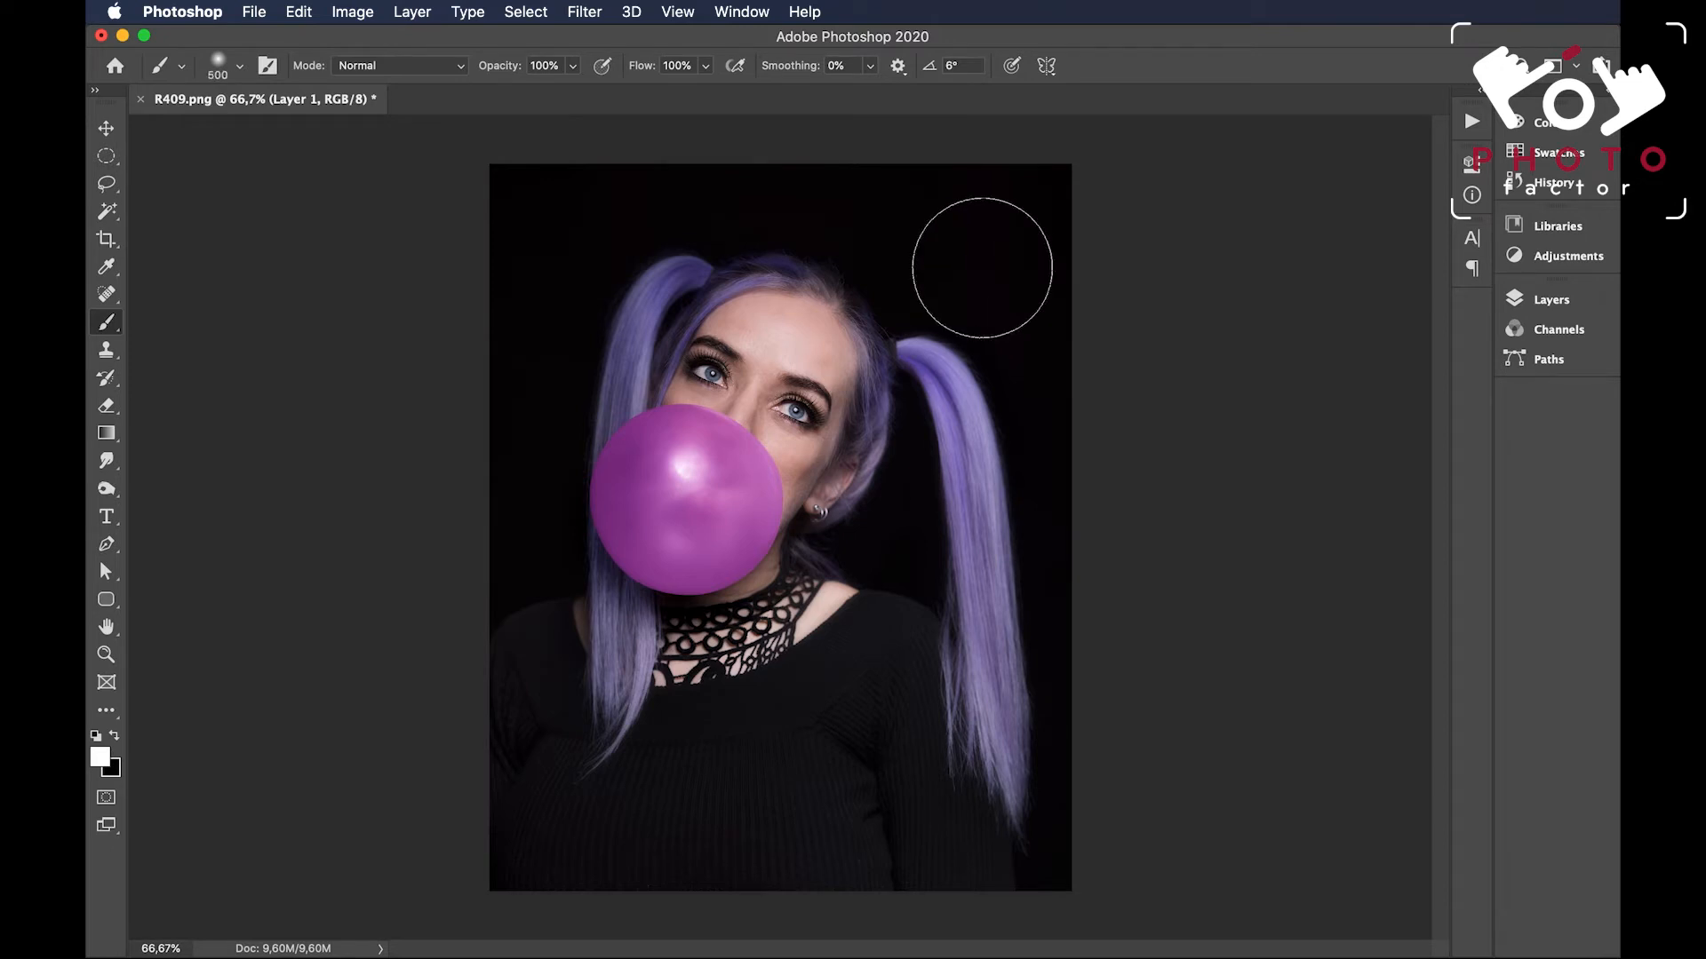
key("bracketright")
key("bracketright")
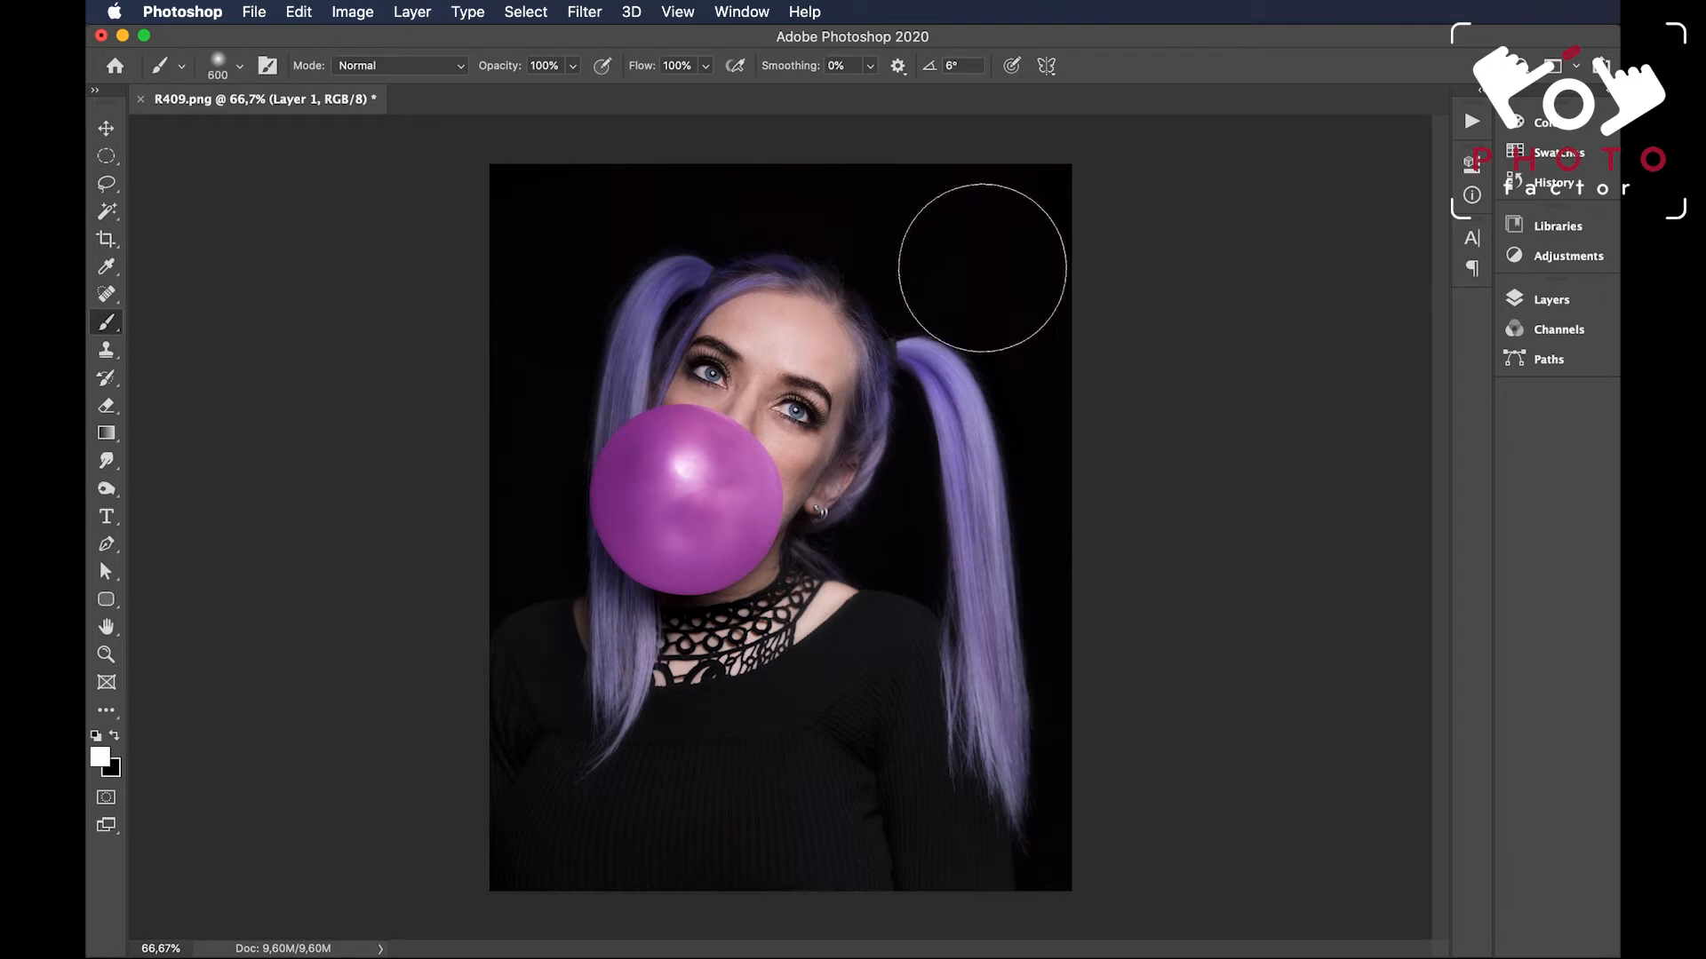
key("bracketleft")
key("bracketleft")
key("bracketleft")
key("bracketleft")
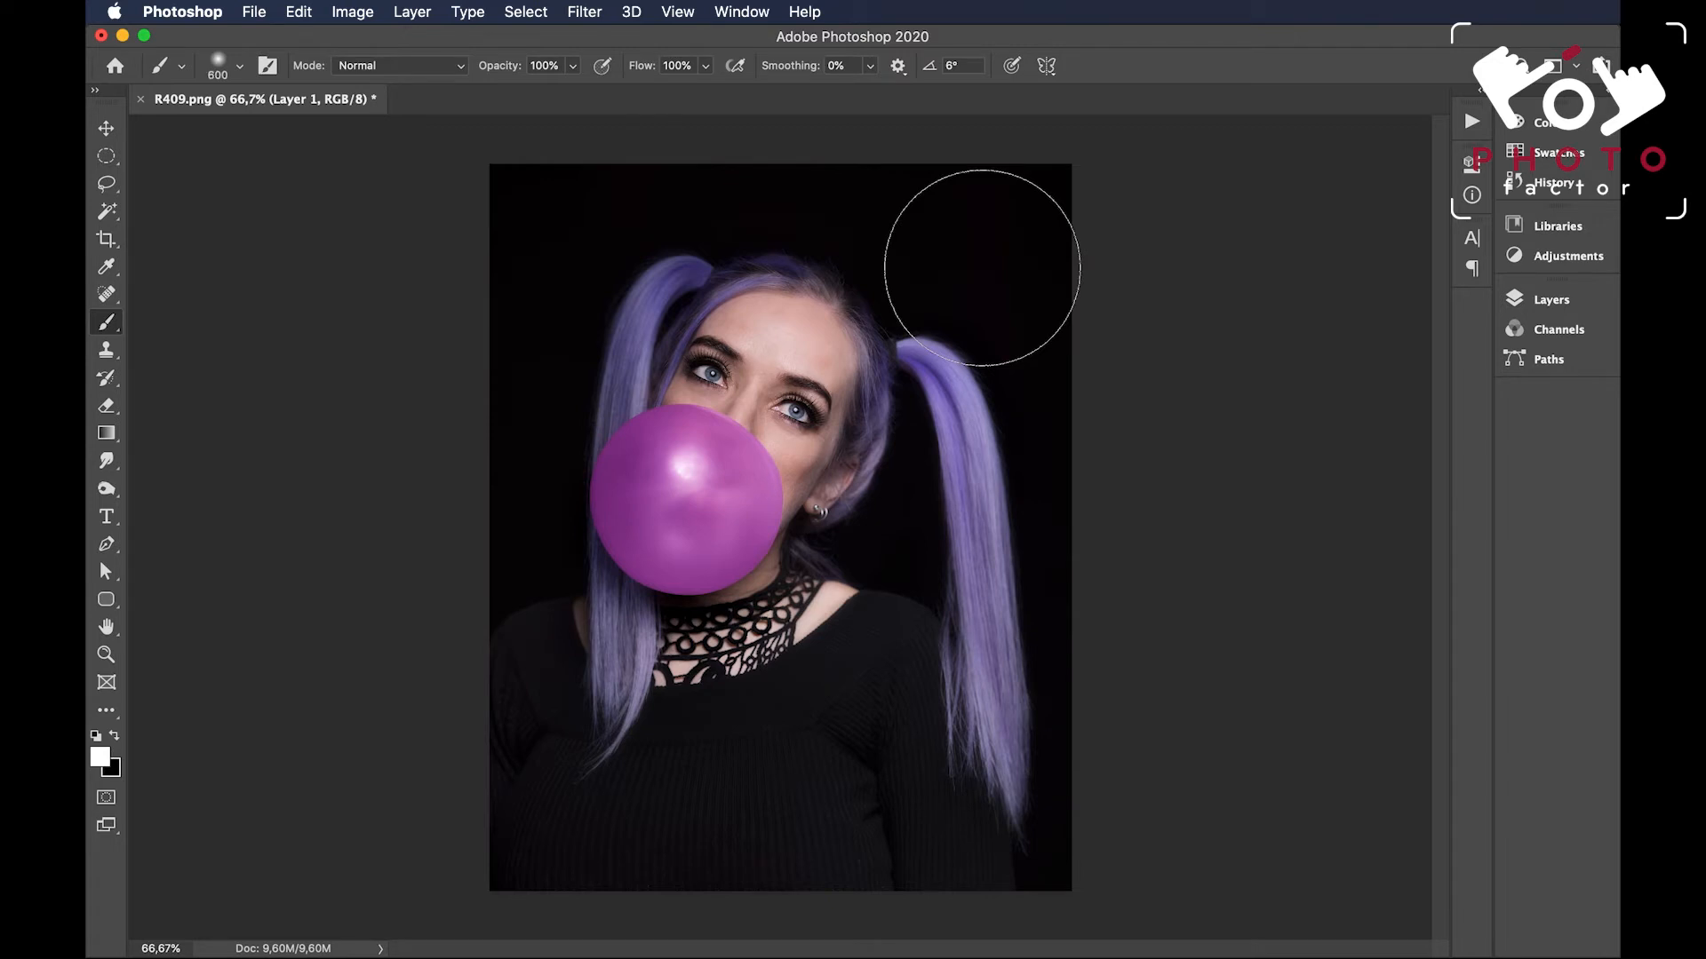
key("bracketleft")
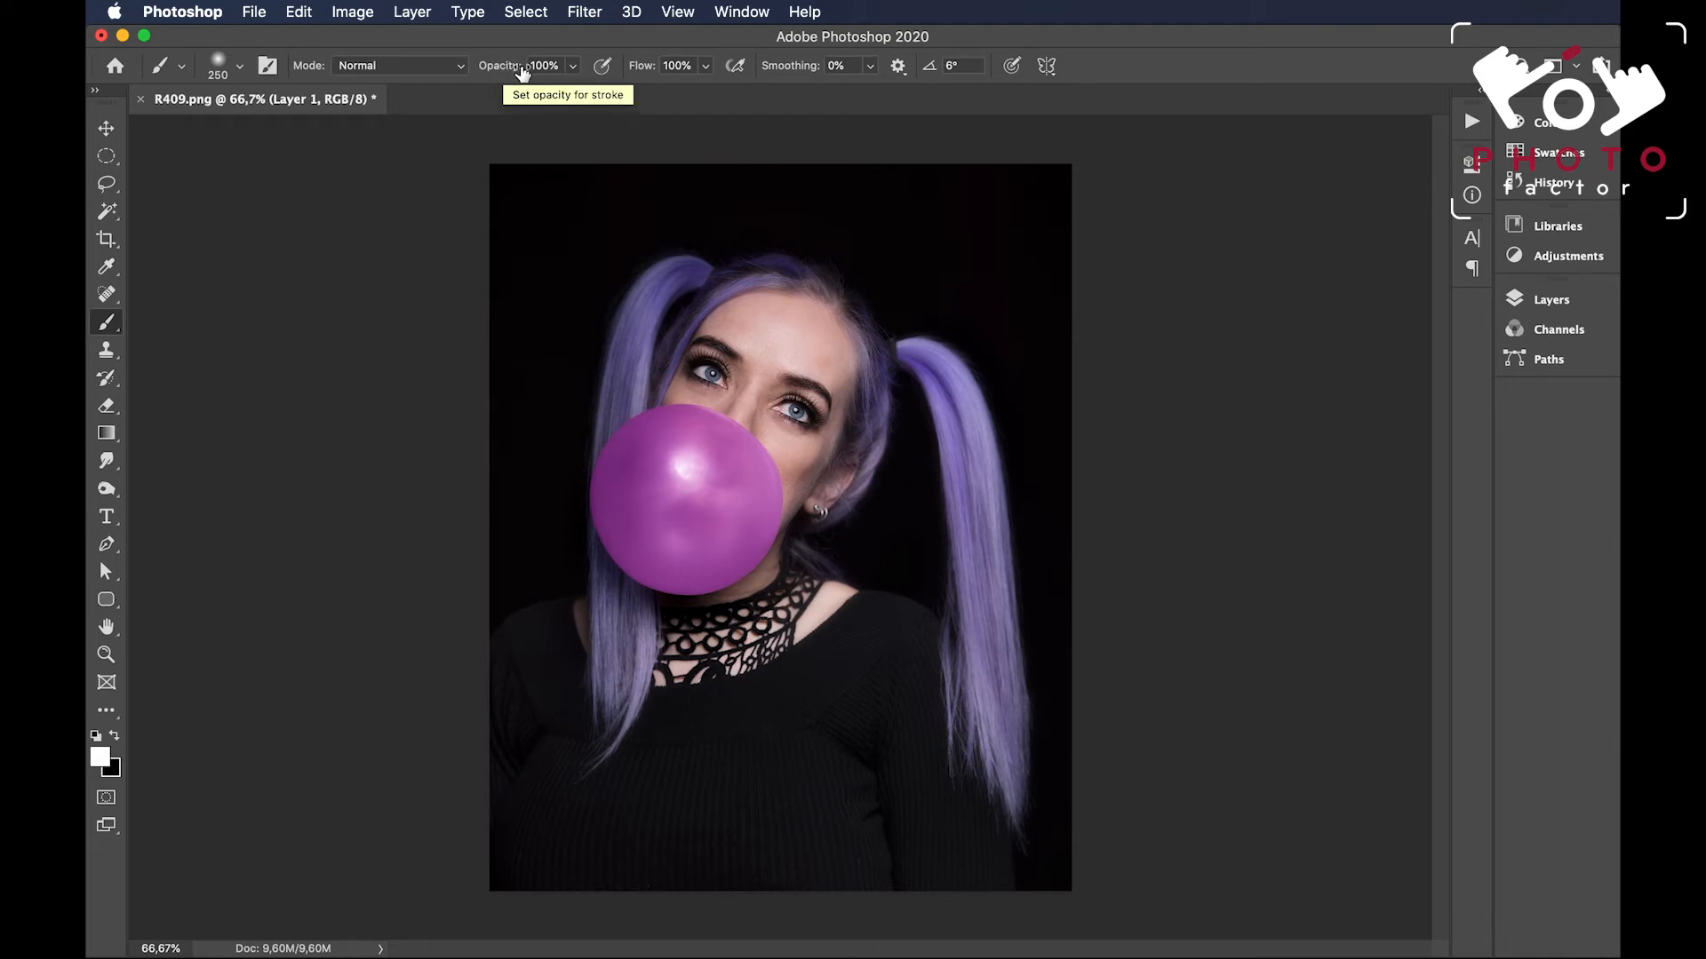
Dab white onto the centre of the pink bubble with a 600 px brush at 50% opacity
left_click(573, 68)
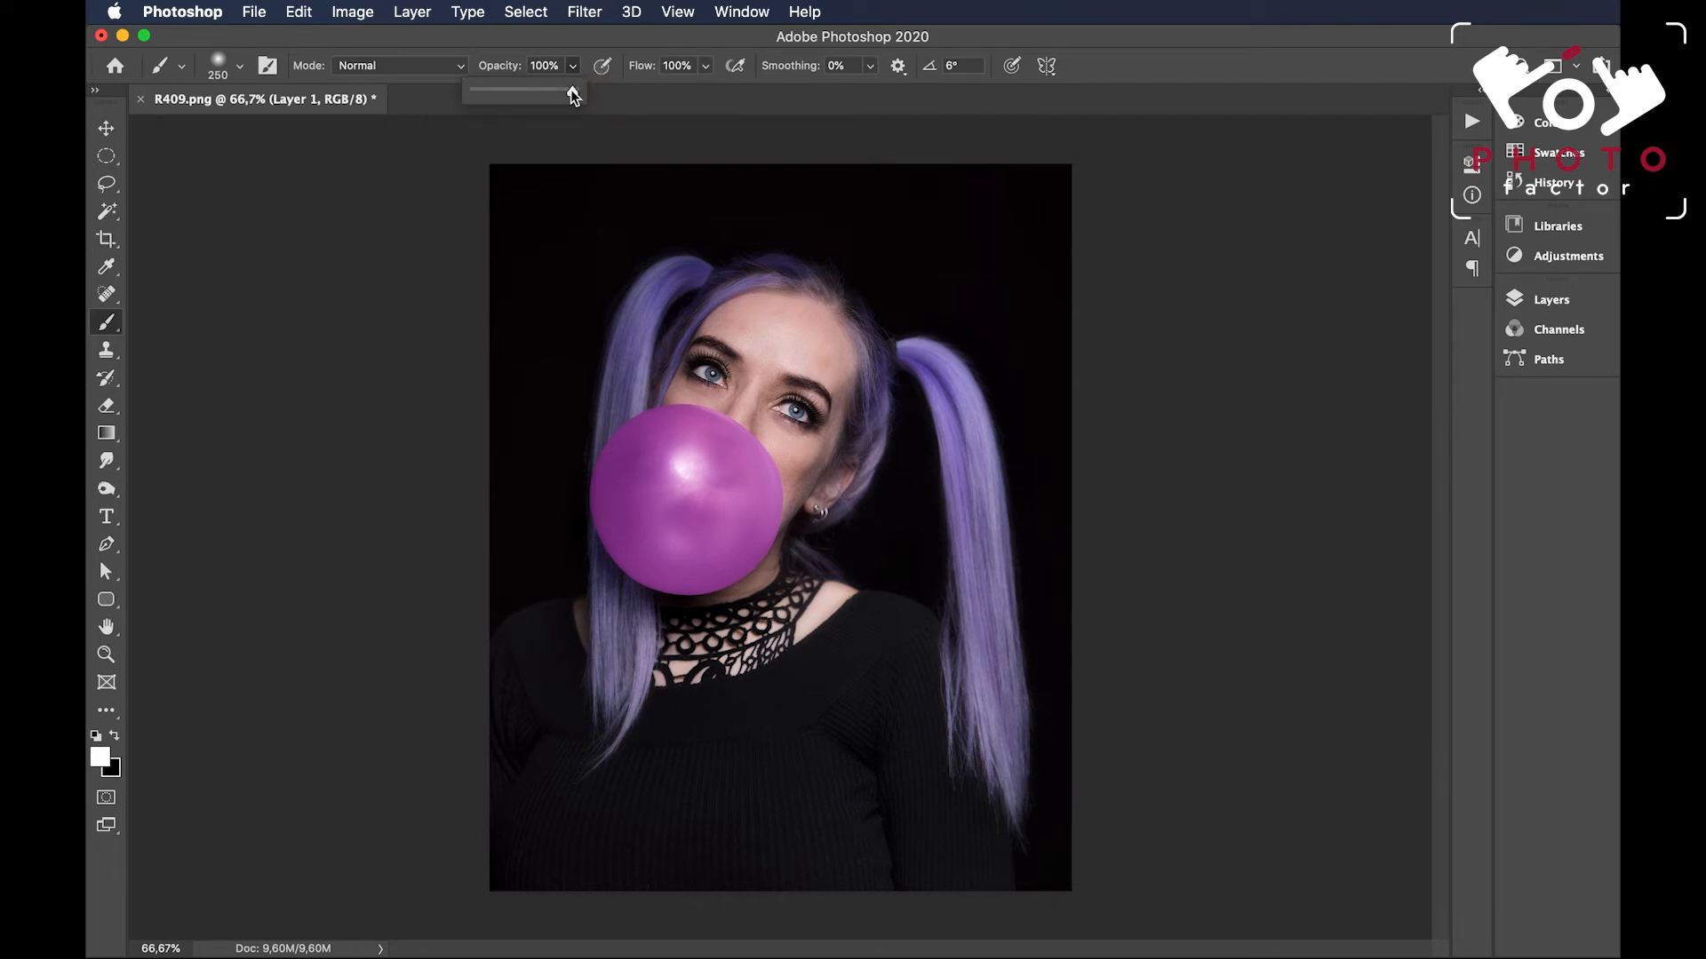
left_click_drag(571, 88, 553, 88)
key("Return")
key("]")
key("]")
key("]")
key("]")
key("]")
key("]")
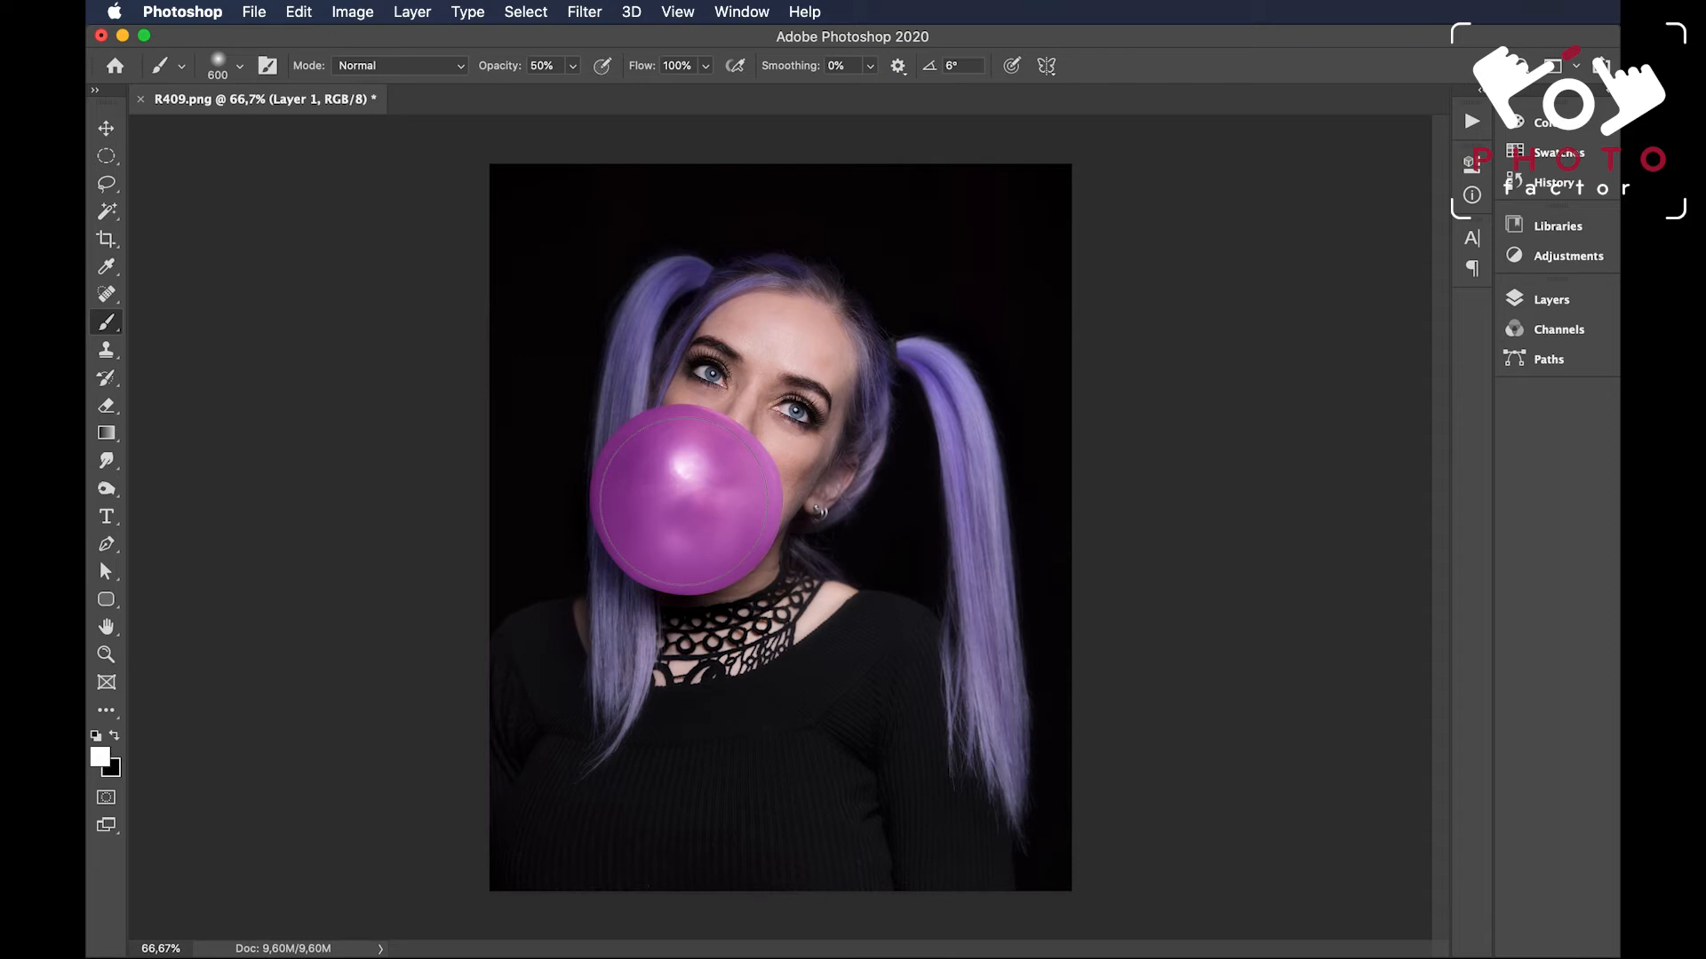
left_click(687, 499)
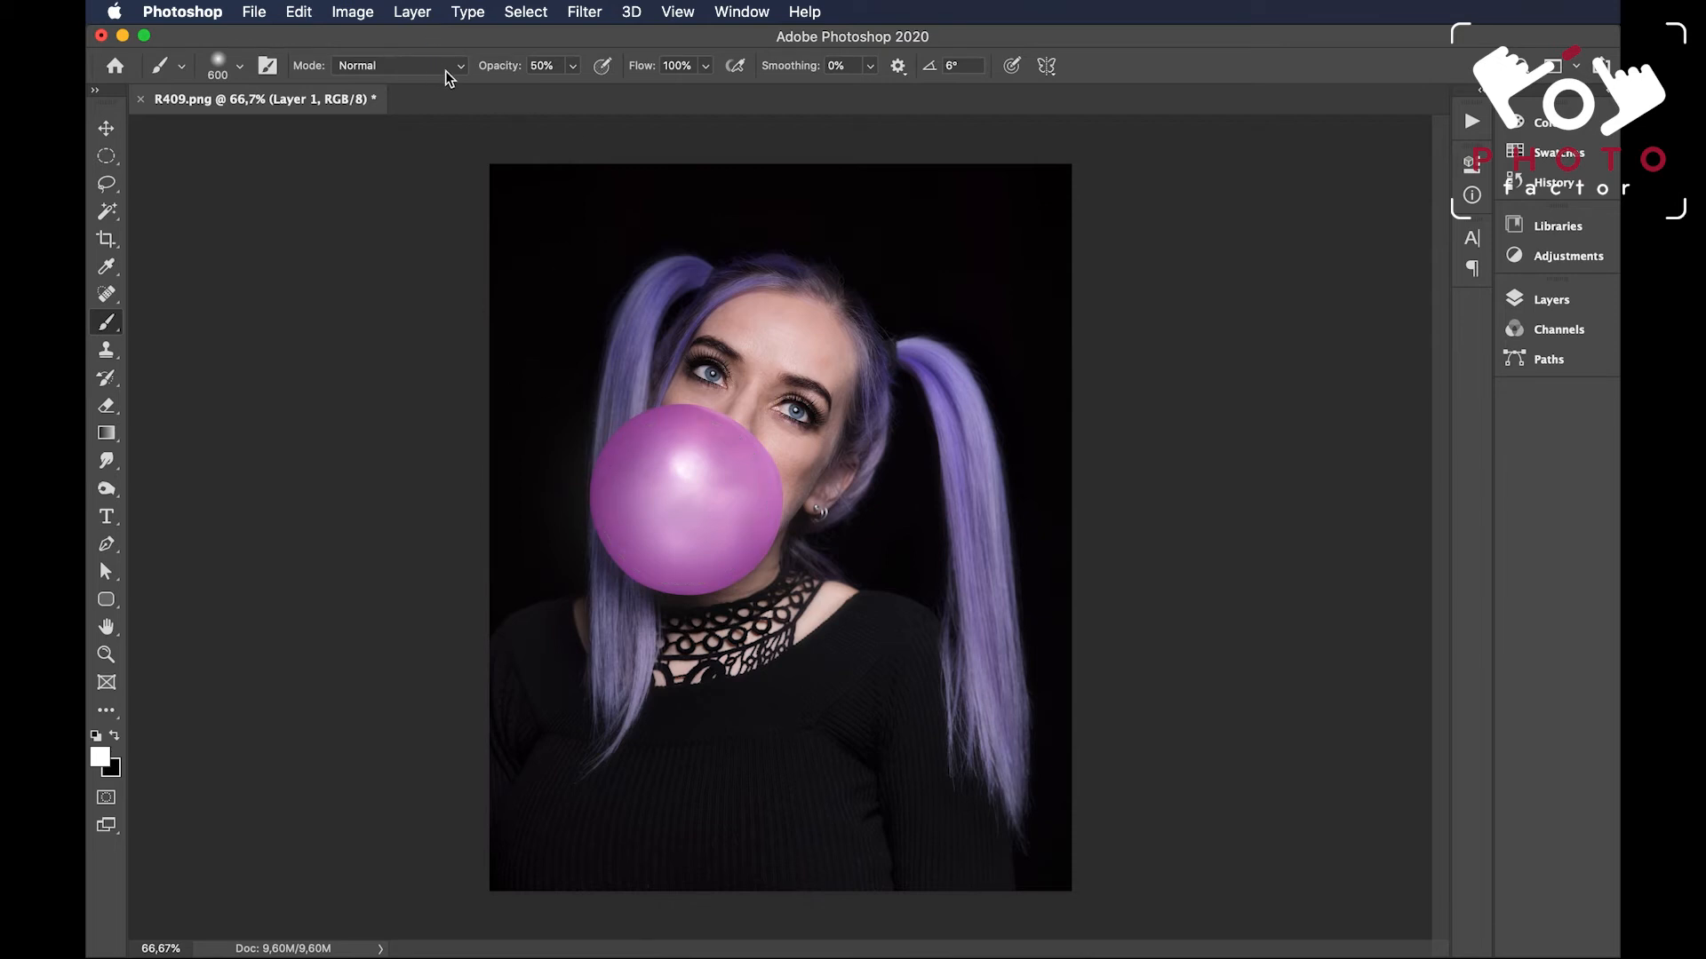
Dab white over the bubble at 100% brush opacity and revert the image to its opened state
left_click_drag(496, 66, 636, 114)
left_click(684, 484)
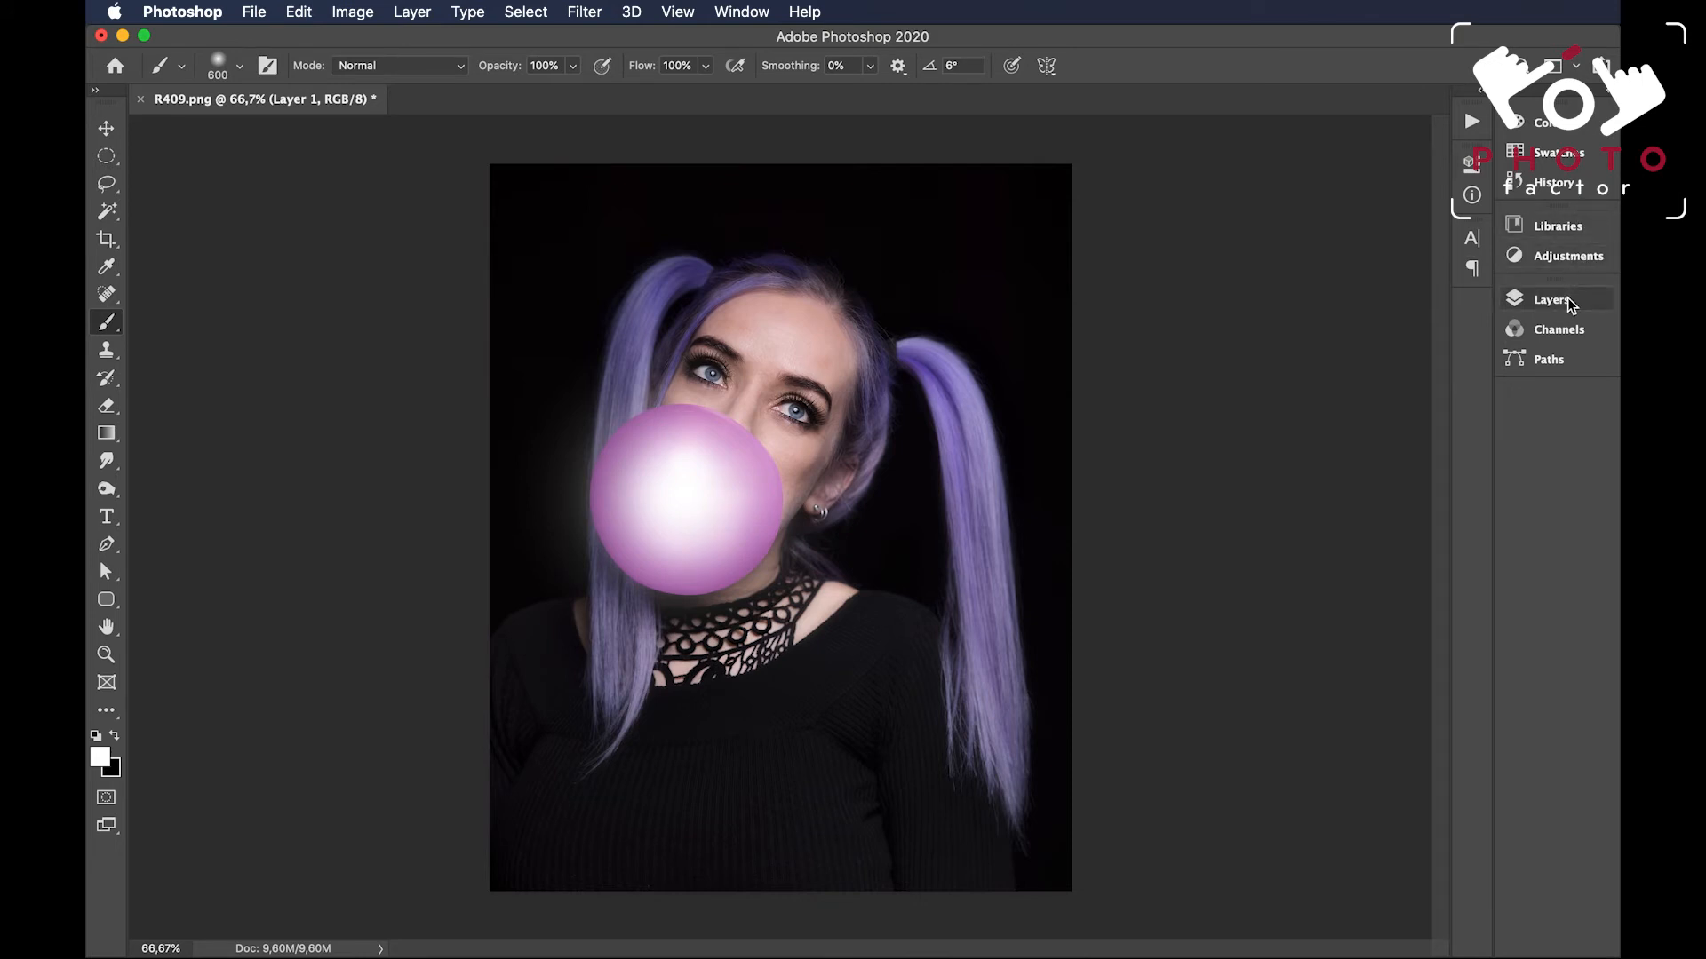
left_click(1548, 184)
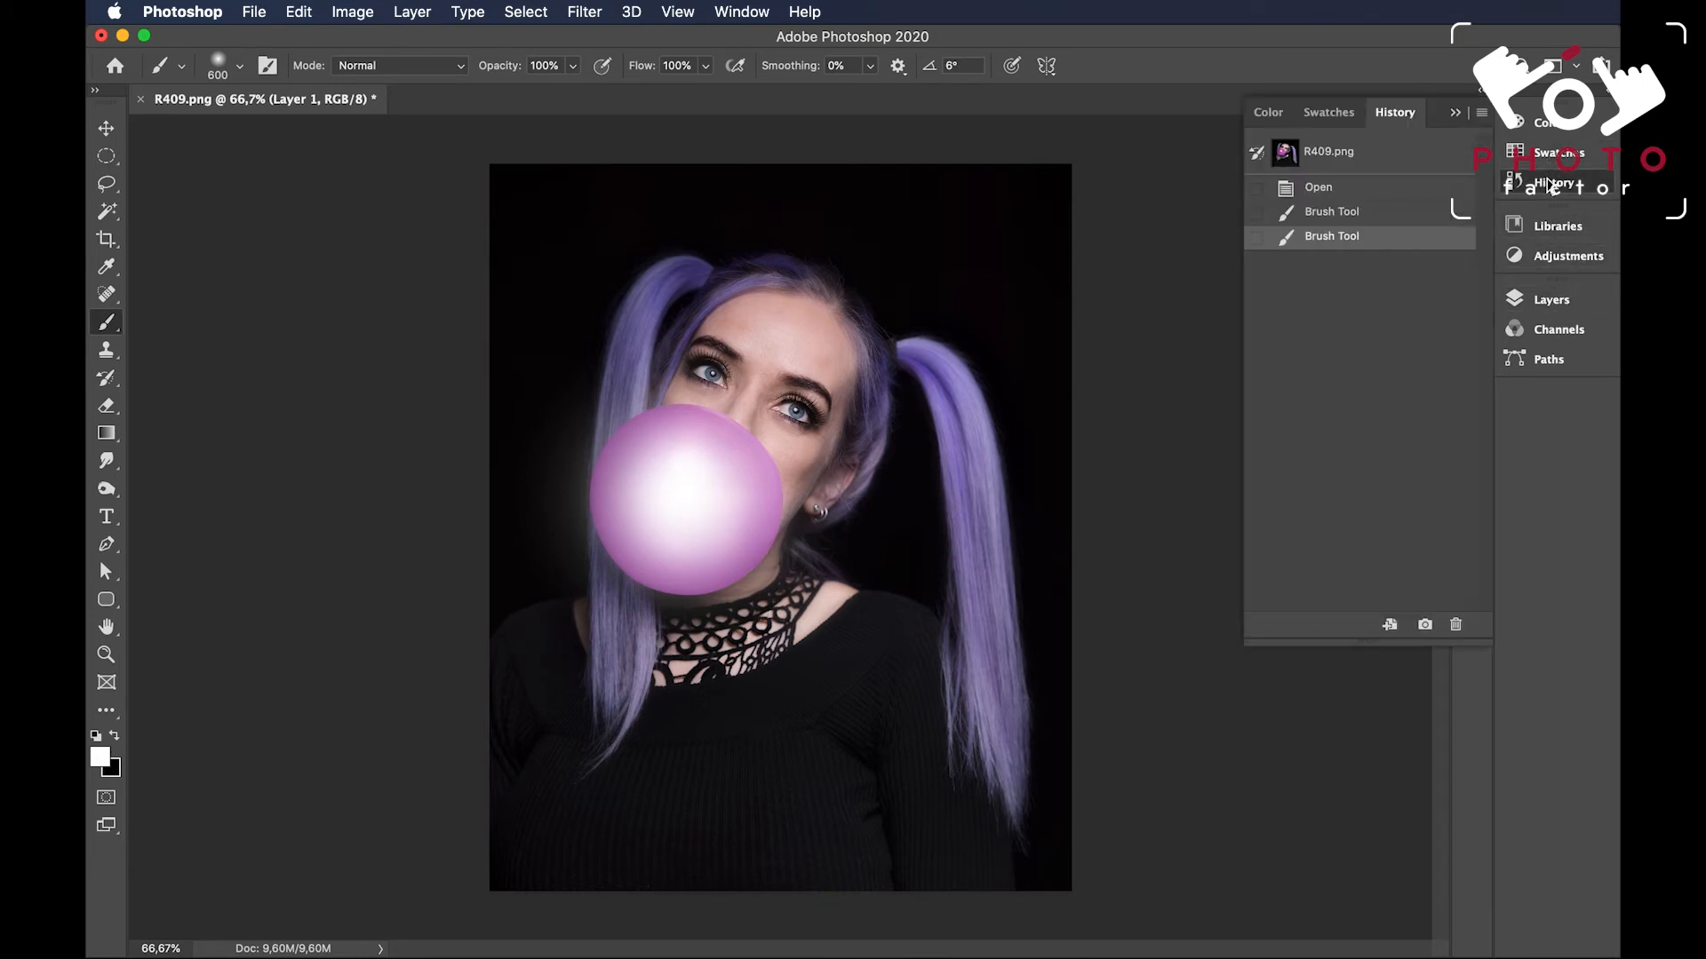
left_click(1318, 186)
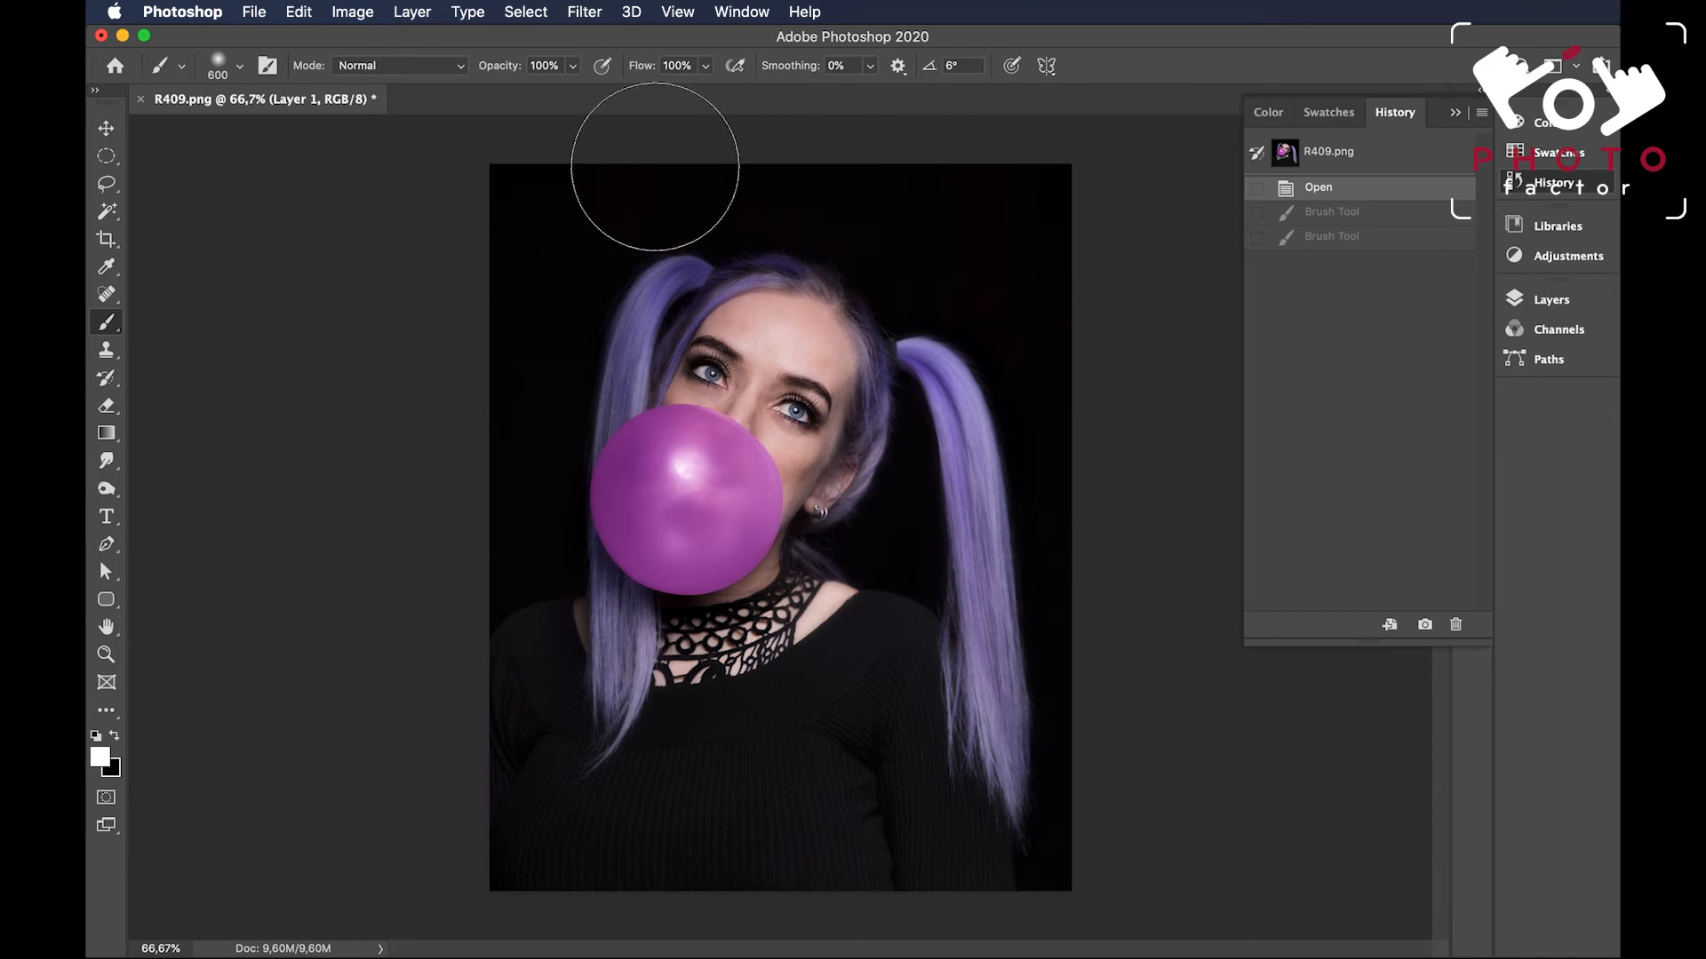
Compare the brush's blending modes with the blending modes available for the layer
left_click(464, 66)
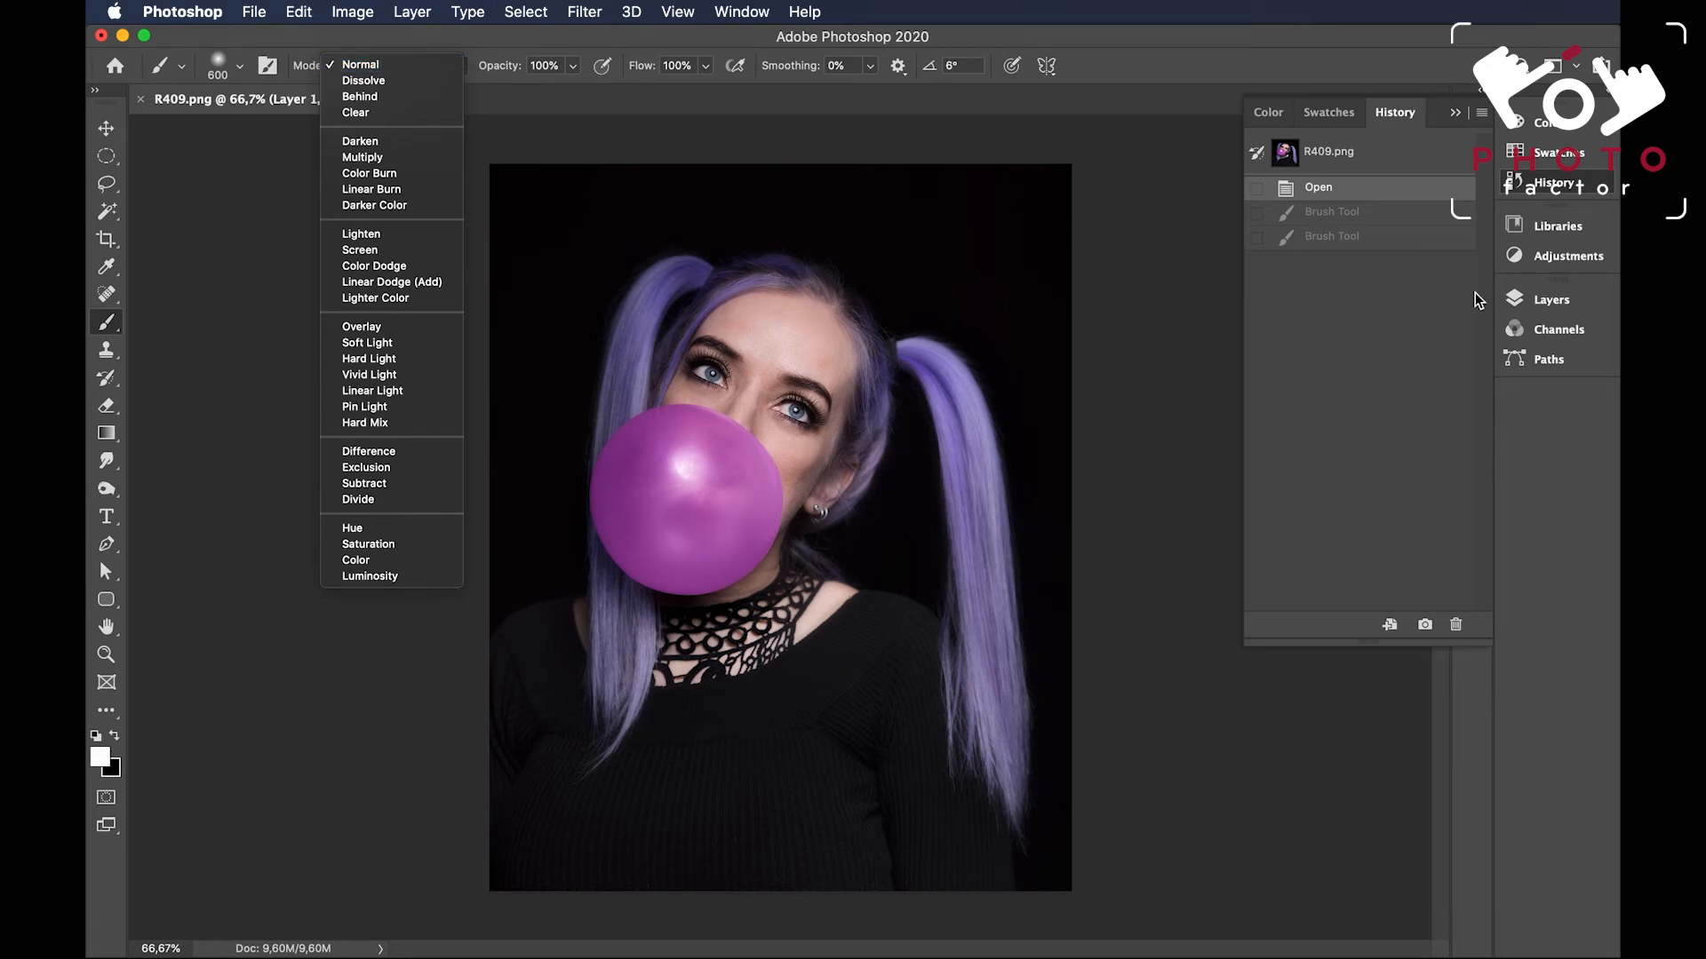
left_click(1555, 303)
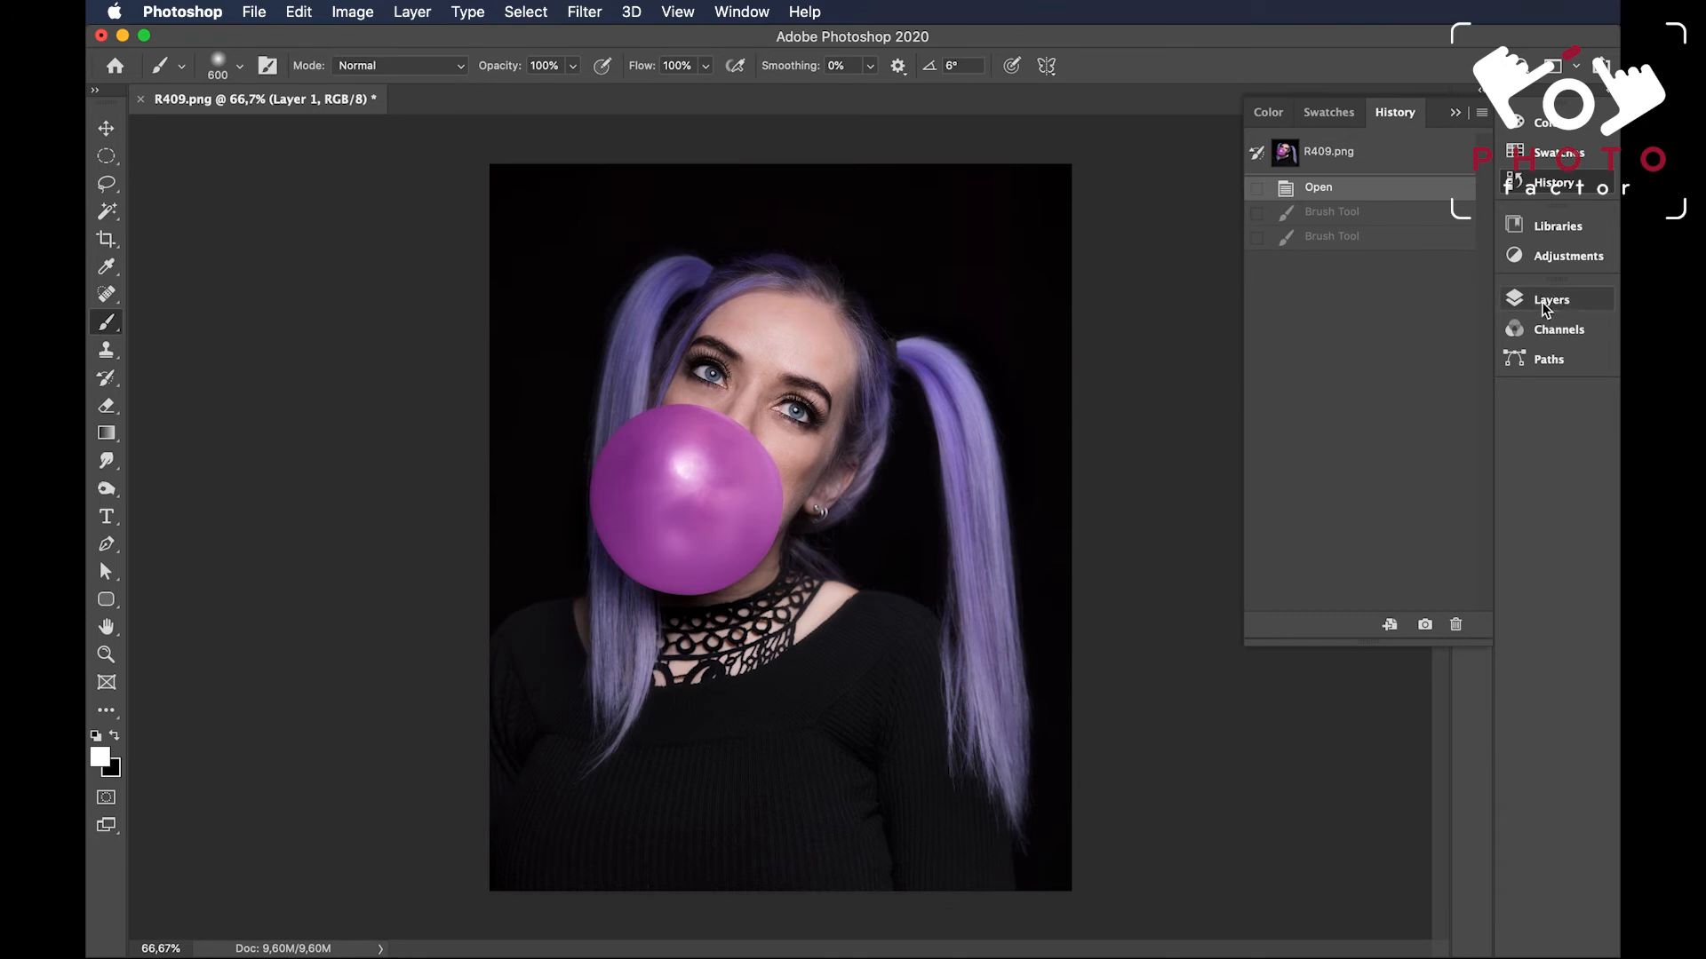
left_click(1555, 303)
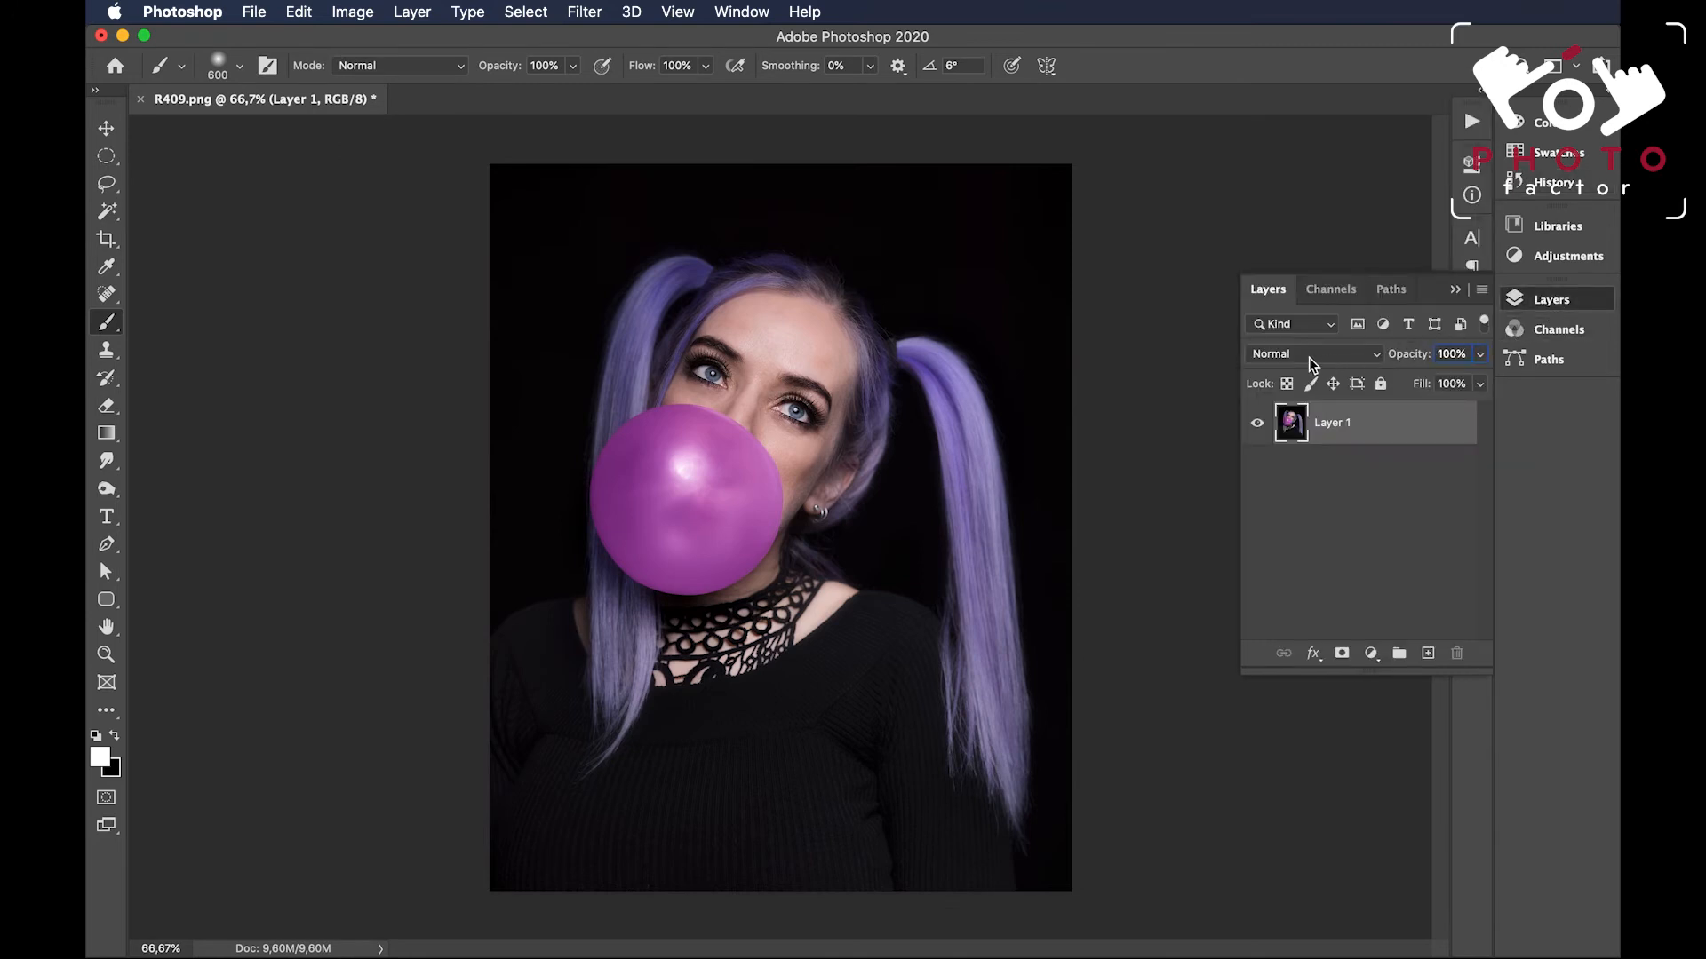
left_click(1379, 355)
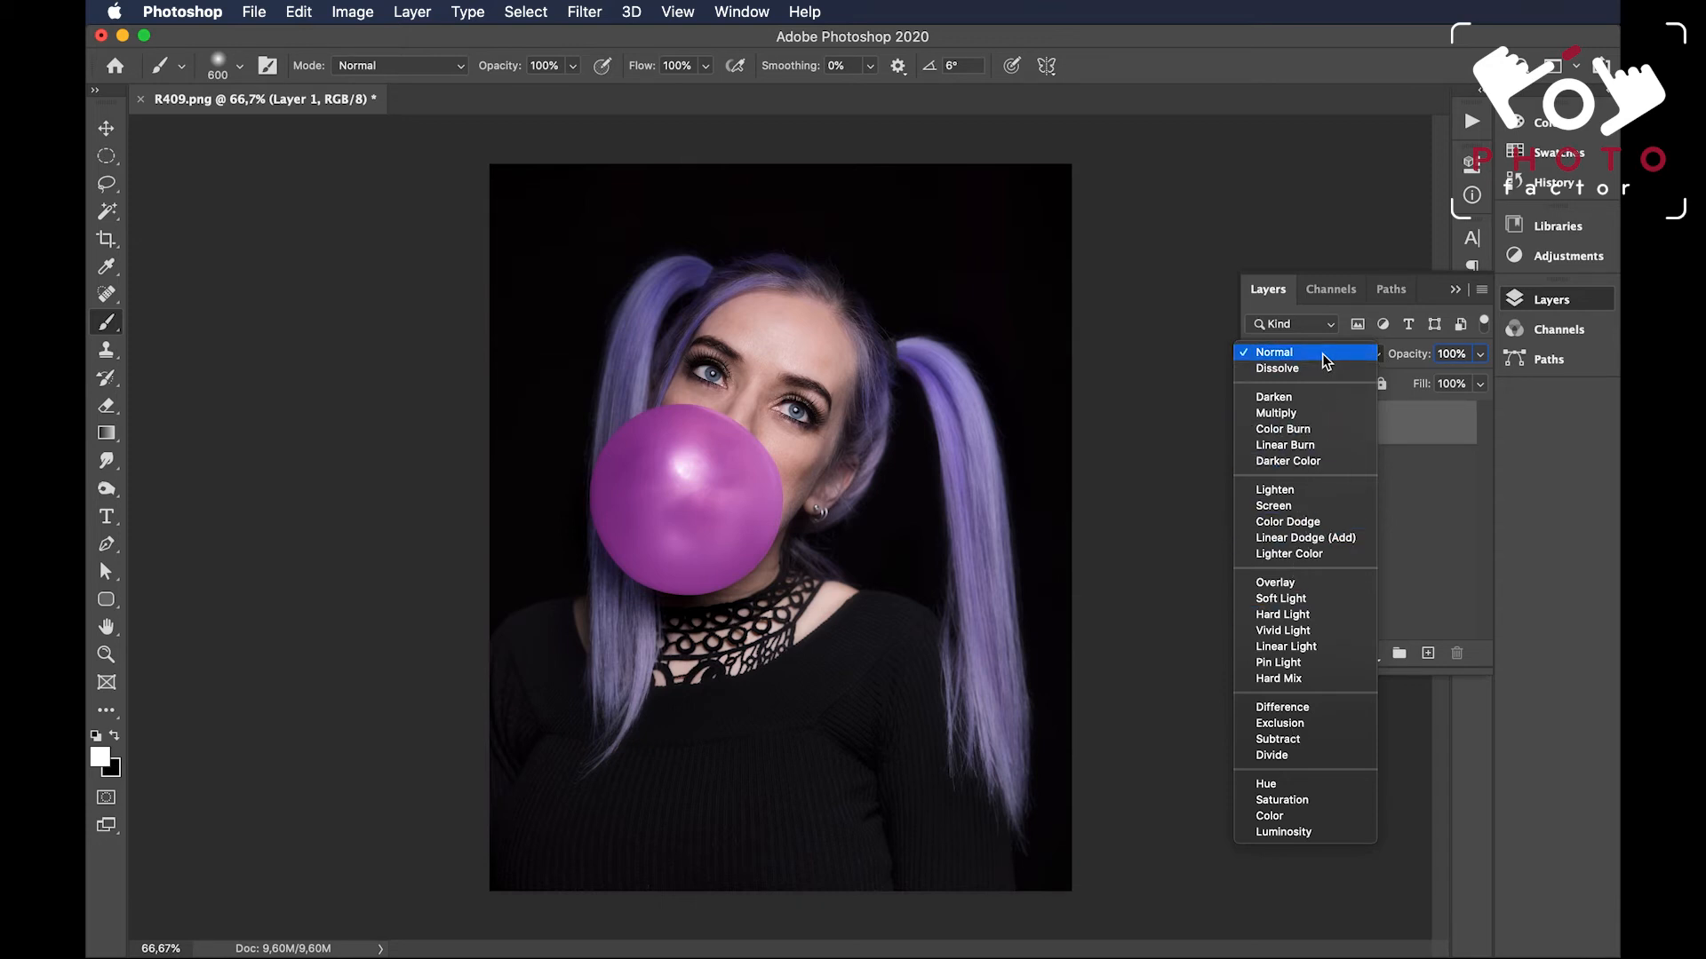
left_click(1321, 354)
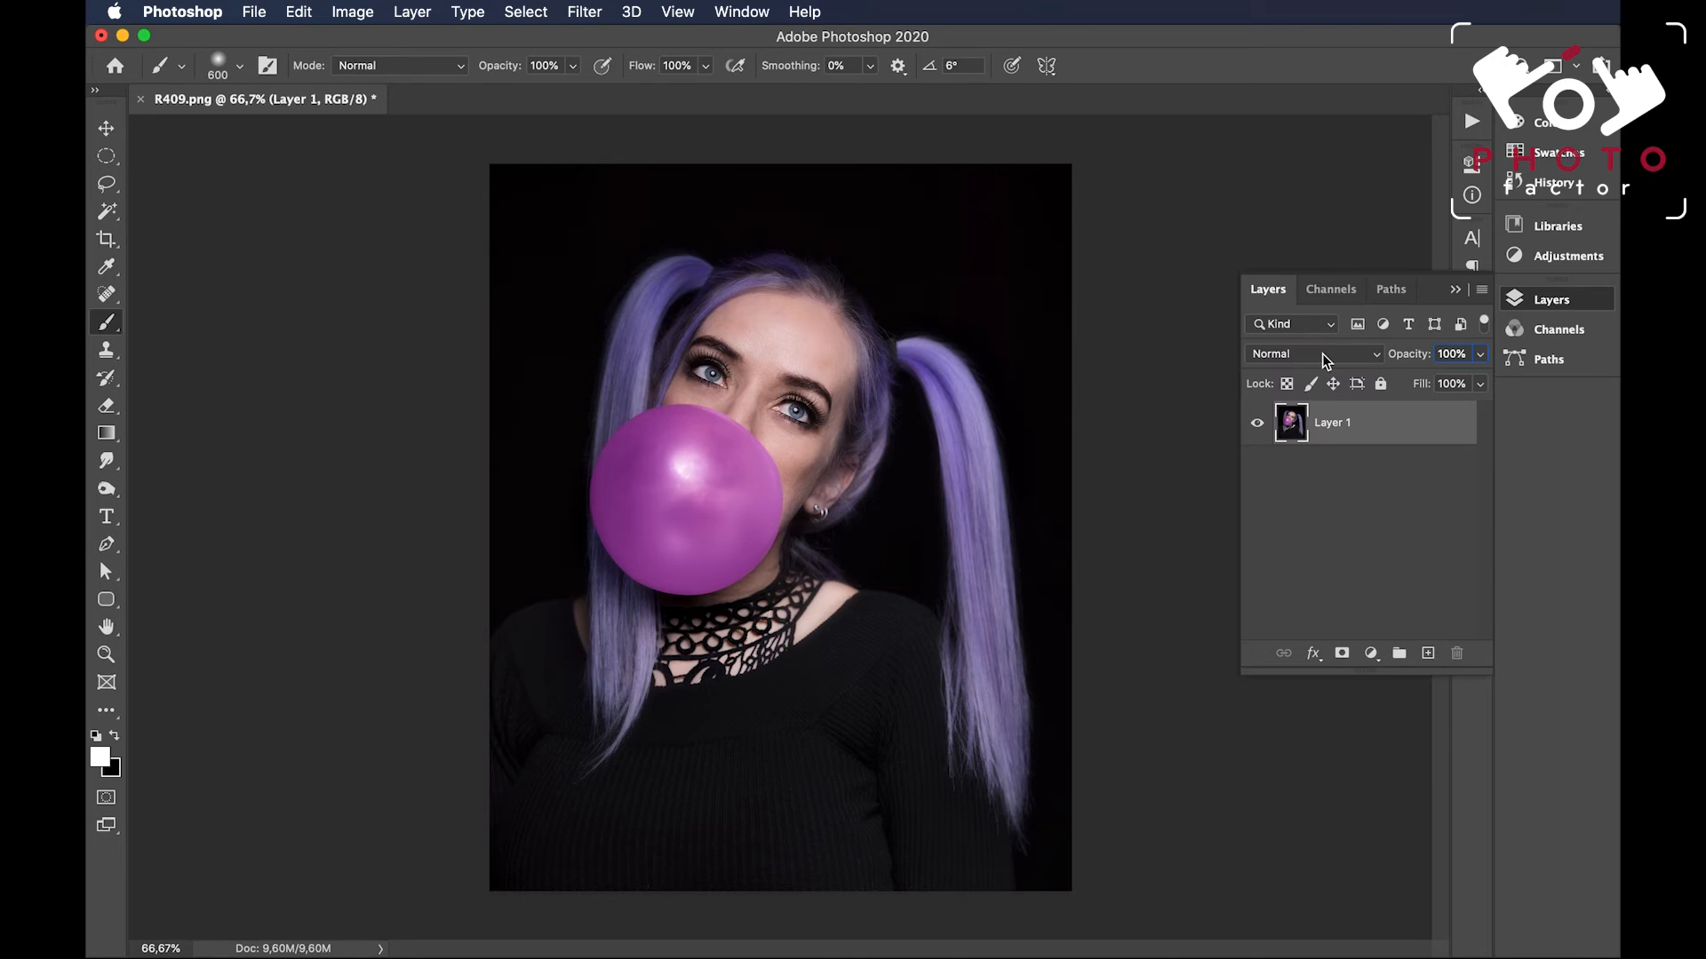
left_click(1455, 292)
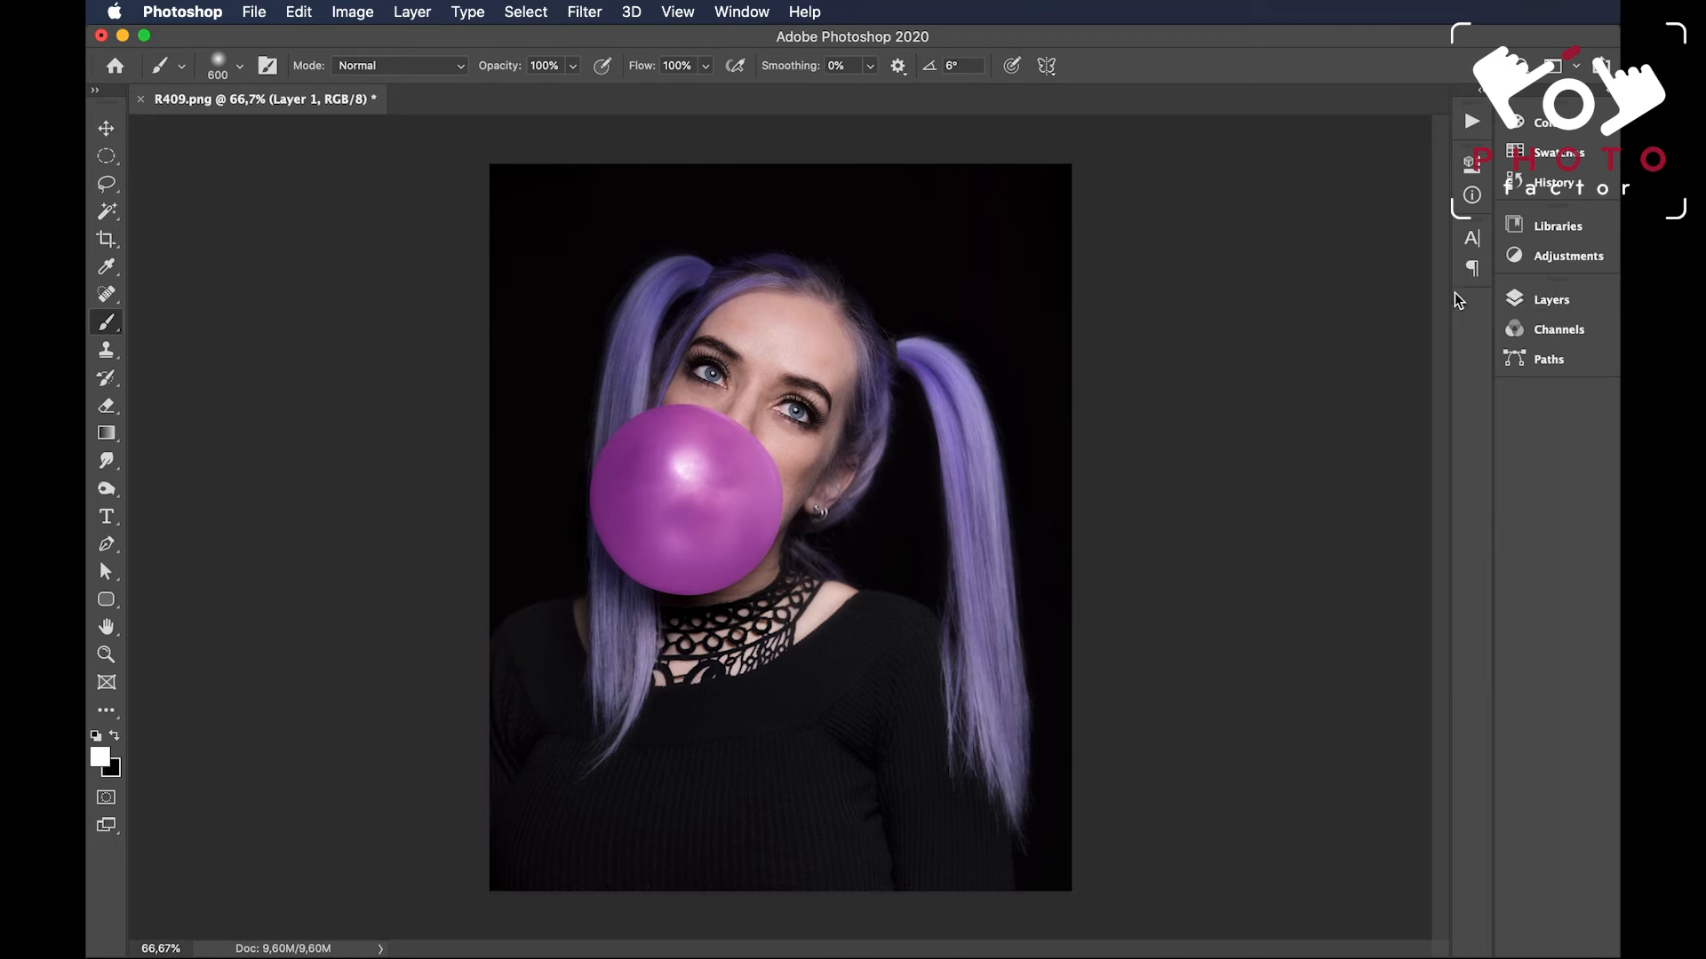
Set the brush's blending mode to Color and choose the light green swatch as the foreground colour
left_click(458, 67)
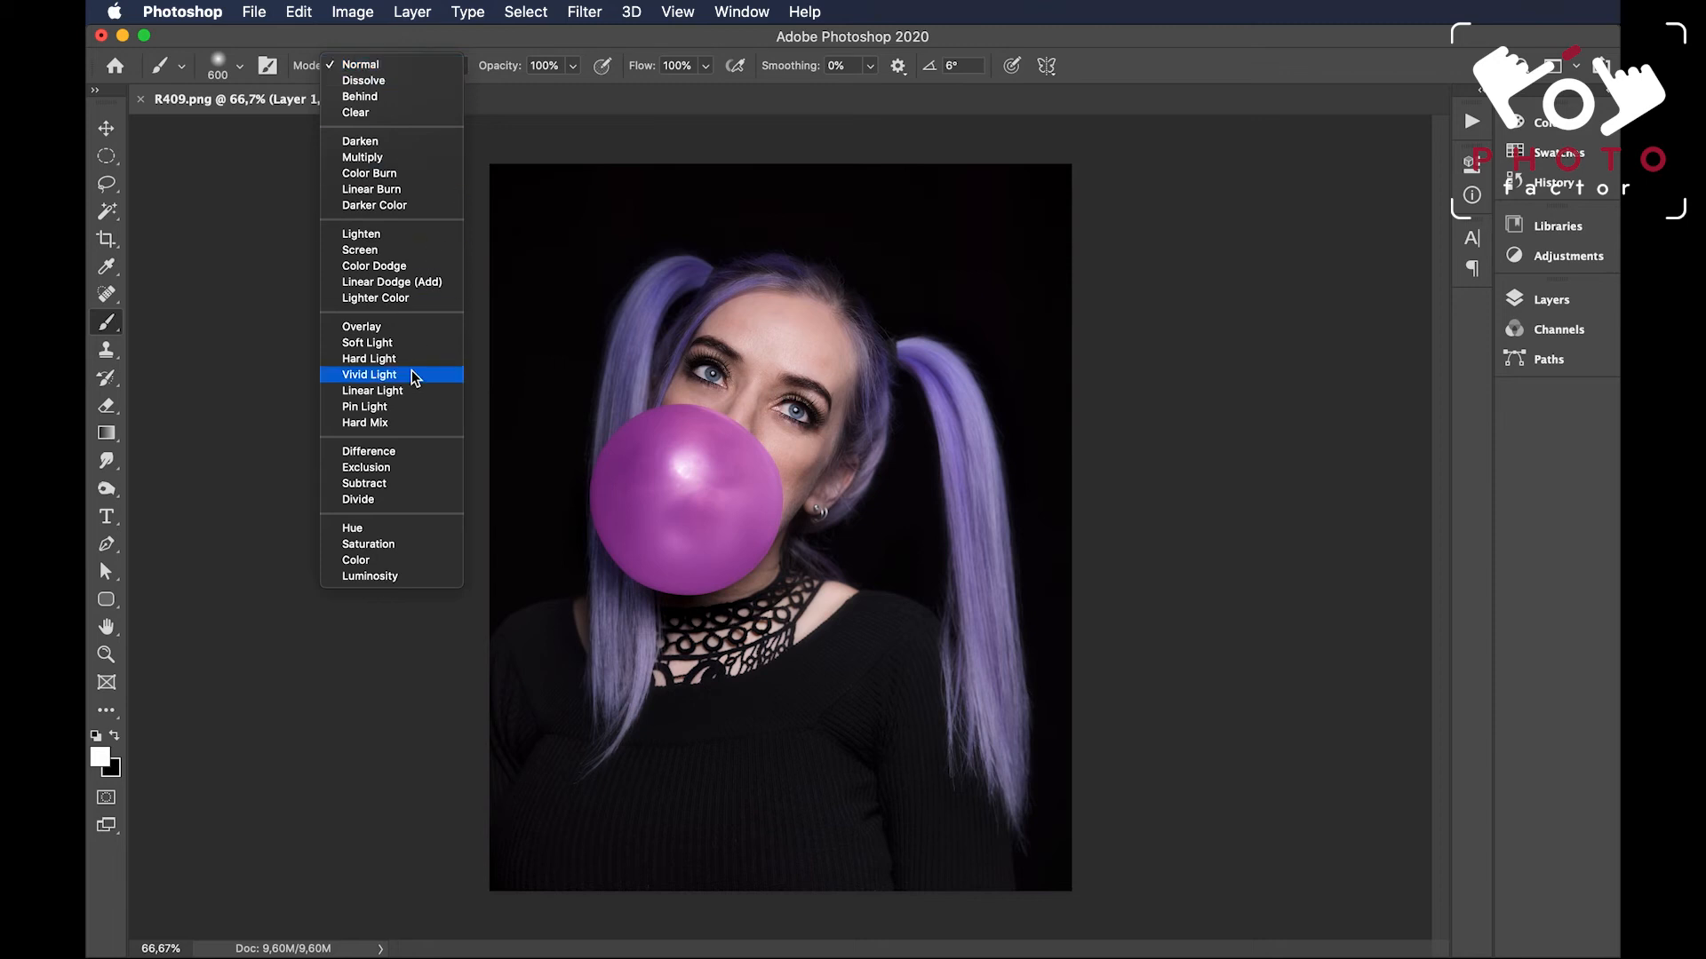
left_click(371, 558)
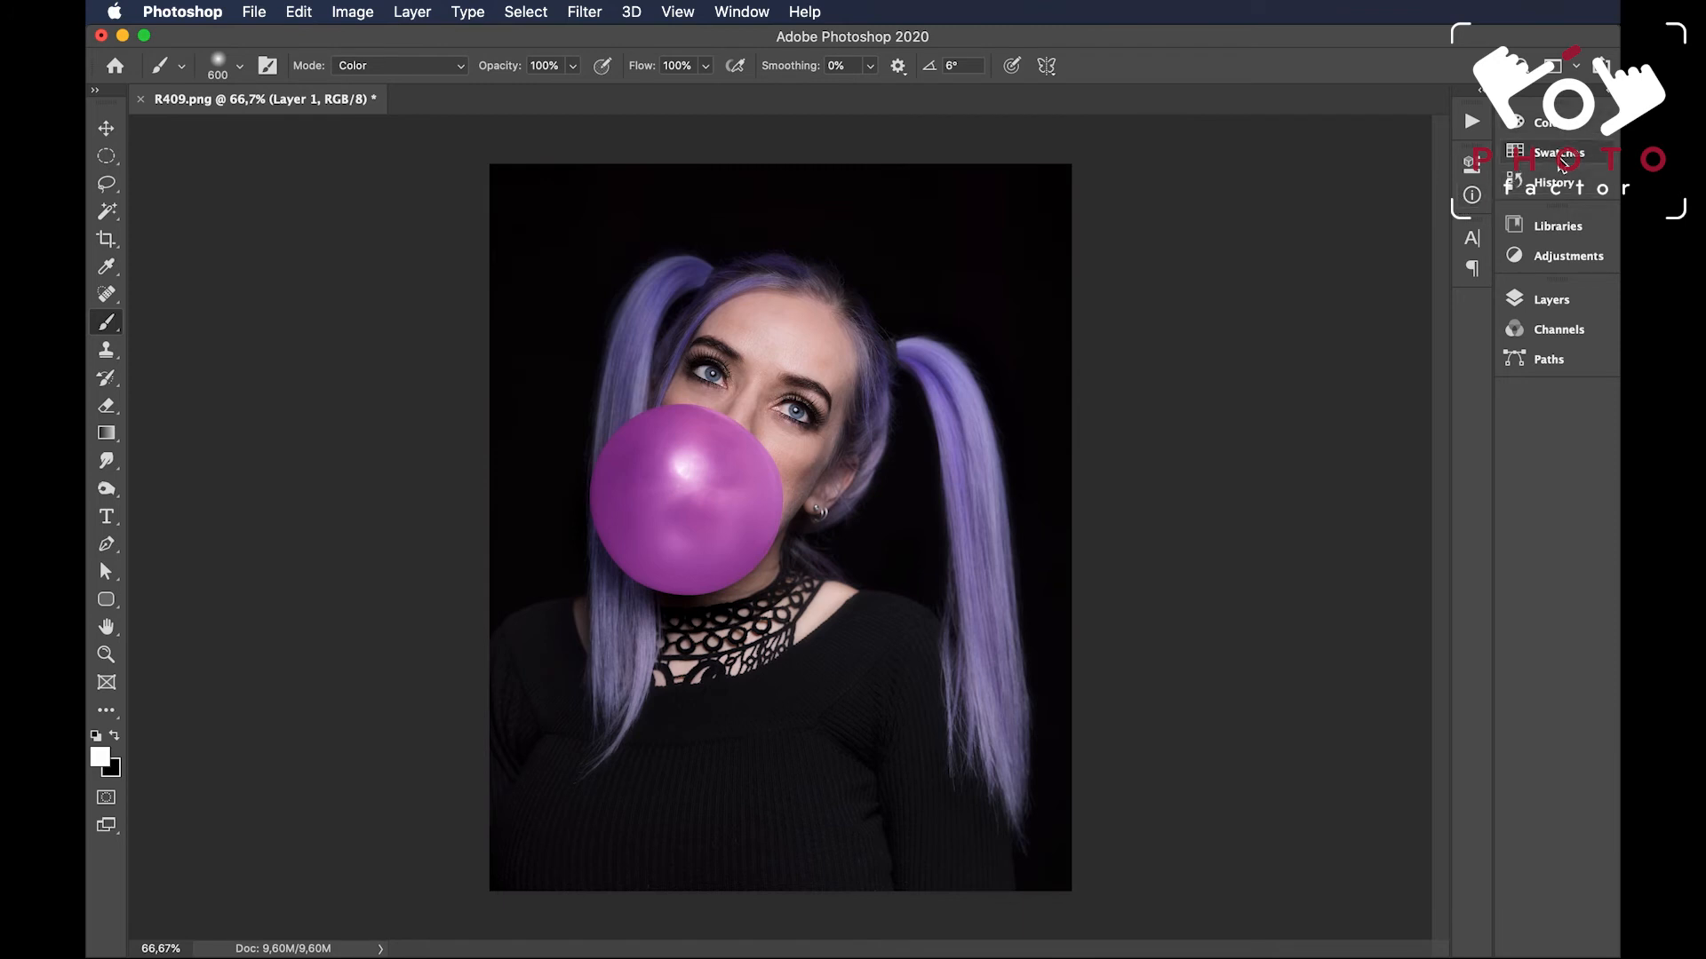
left_click(1564, 158)
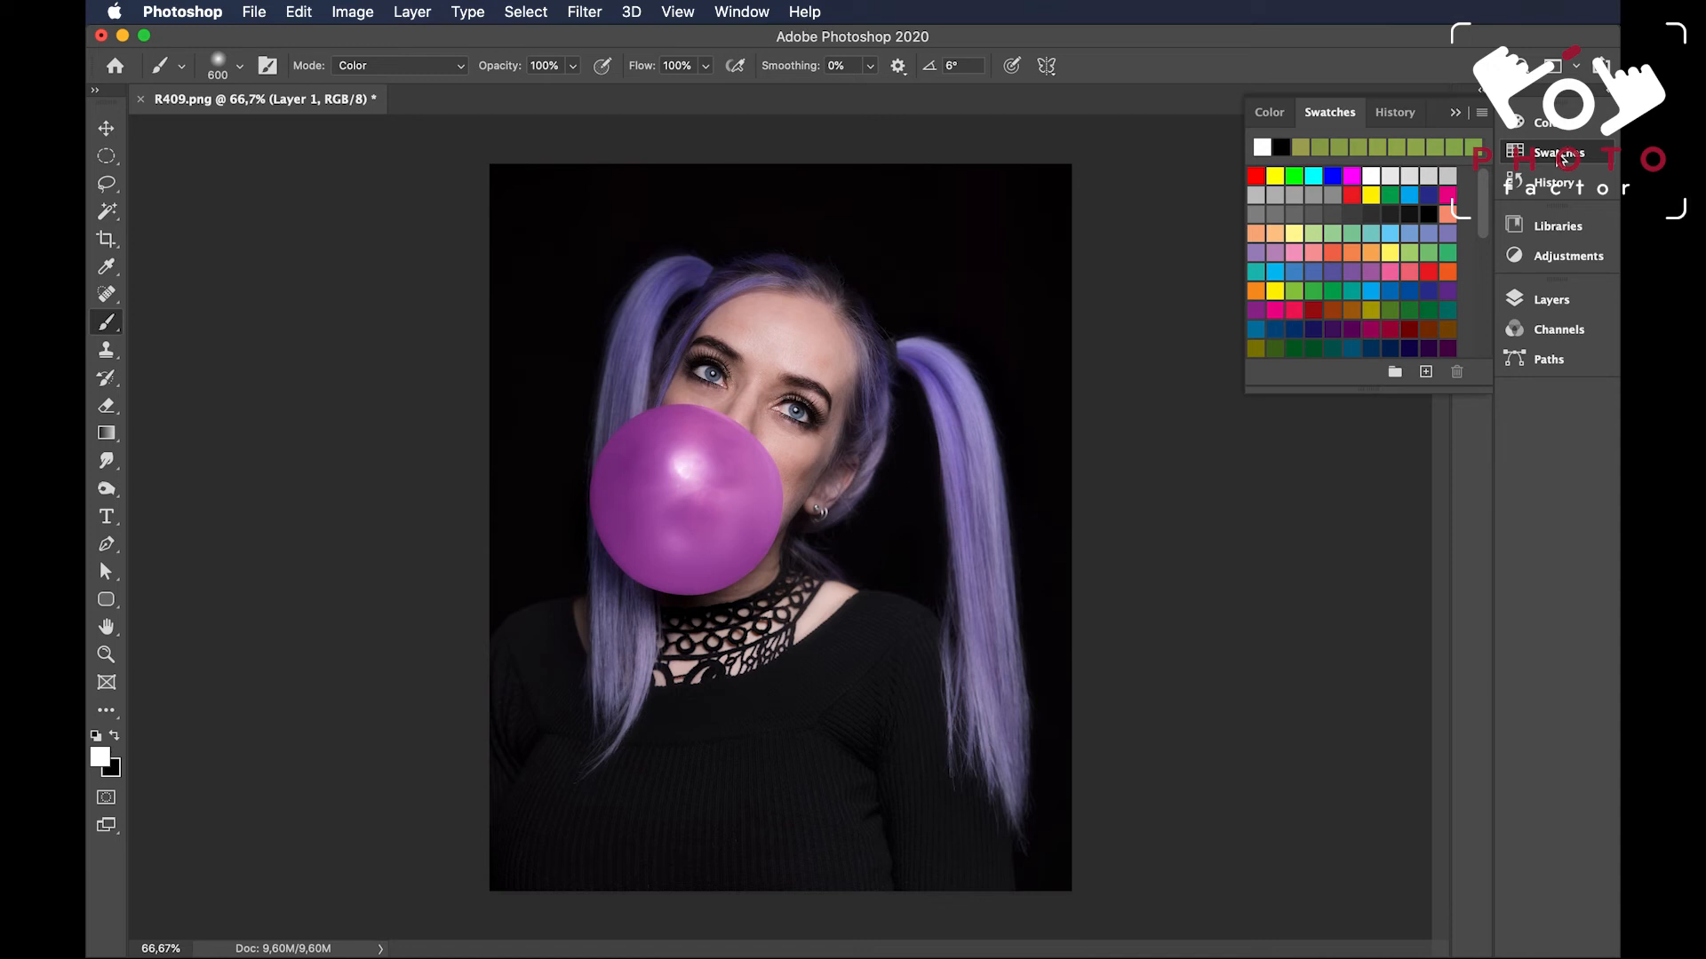
left_click(1293, 291)
left_click(1293, 291)
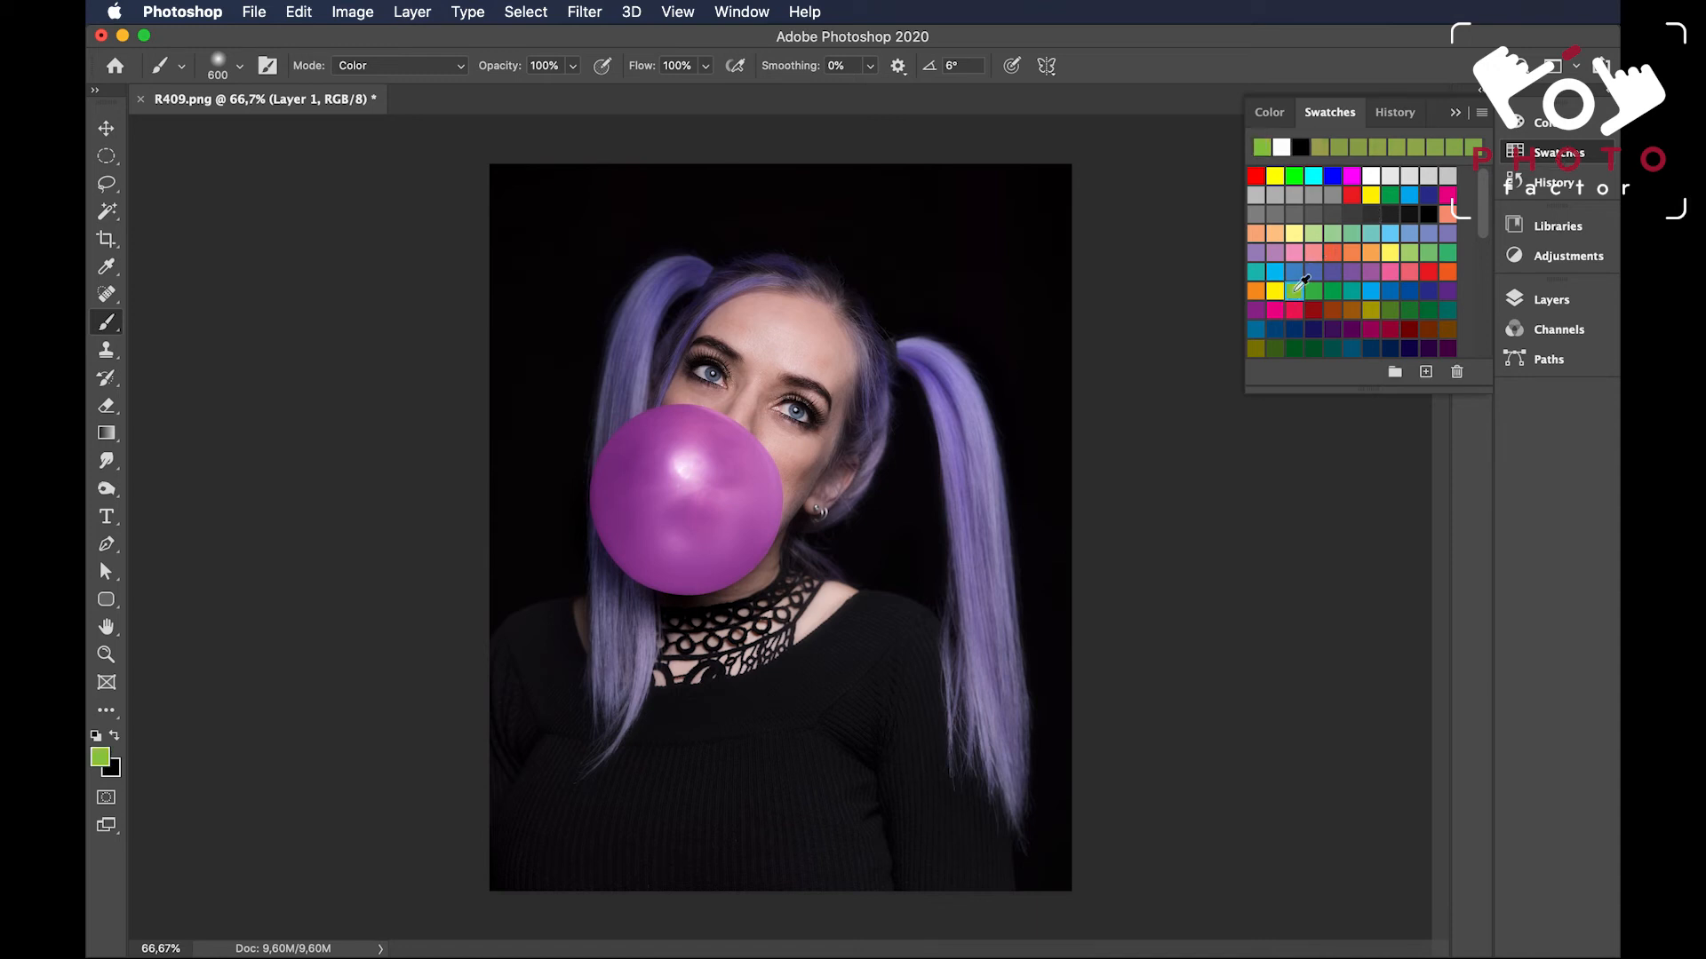
Paint light green over the centre of the bubble with a 400 px brush in Color mode, then revert the image
left_click(1458, 114)
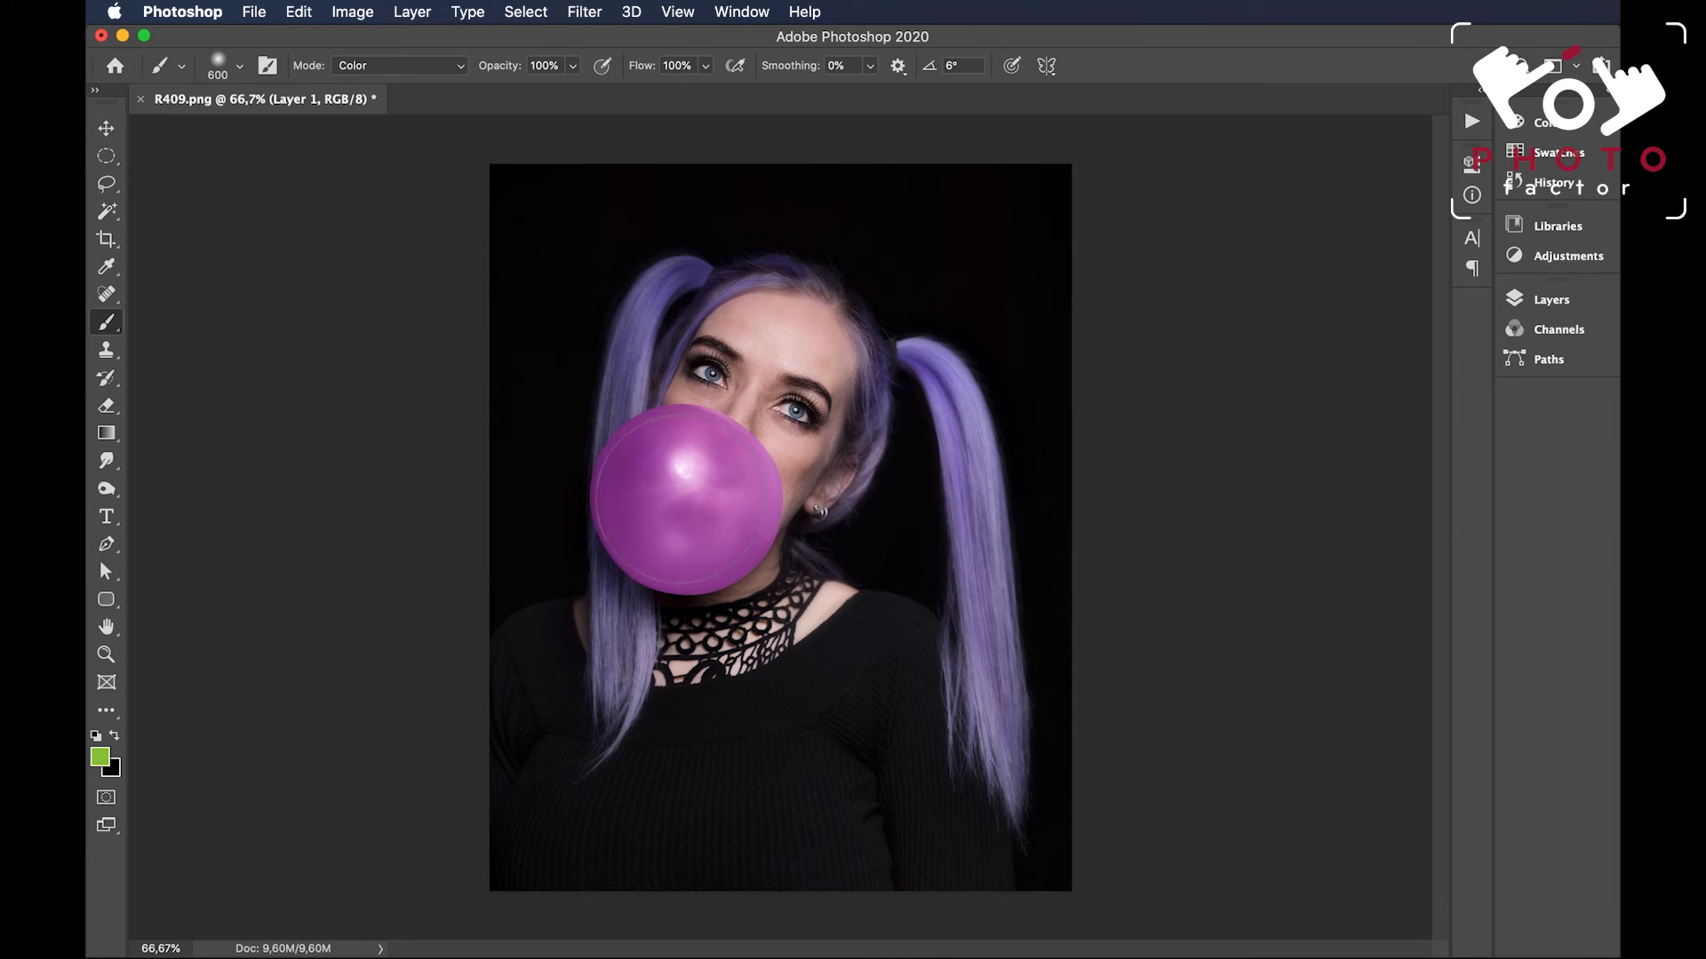
key("bracketleft")
key("bracketleft")
left_click(691, 486)
left_click_drag(672, 502, 693, 507)
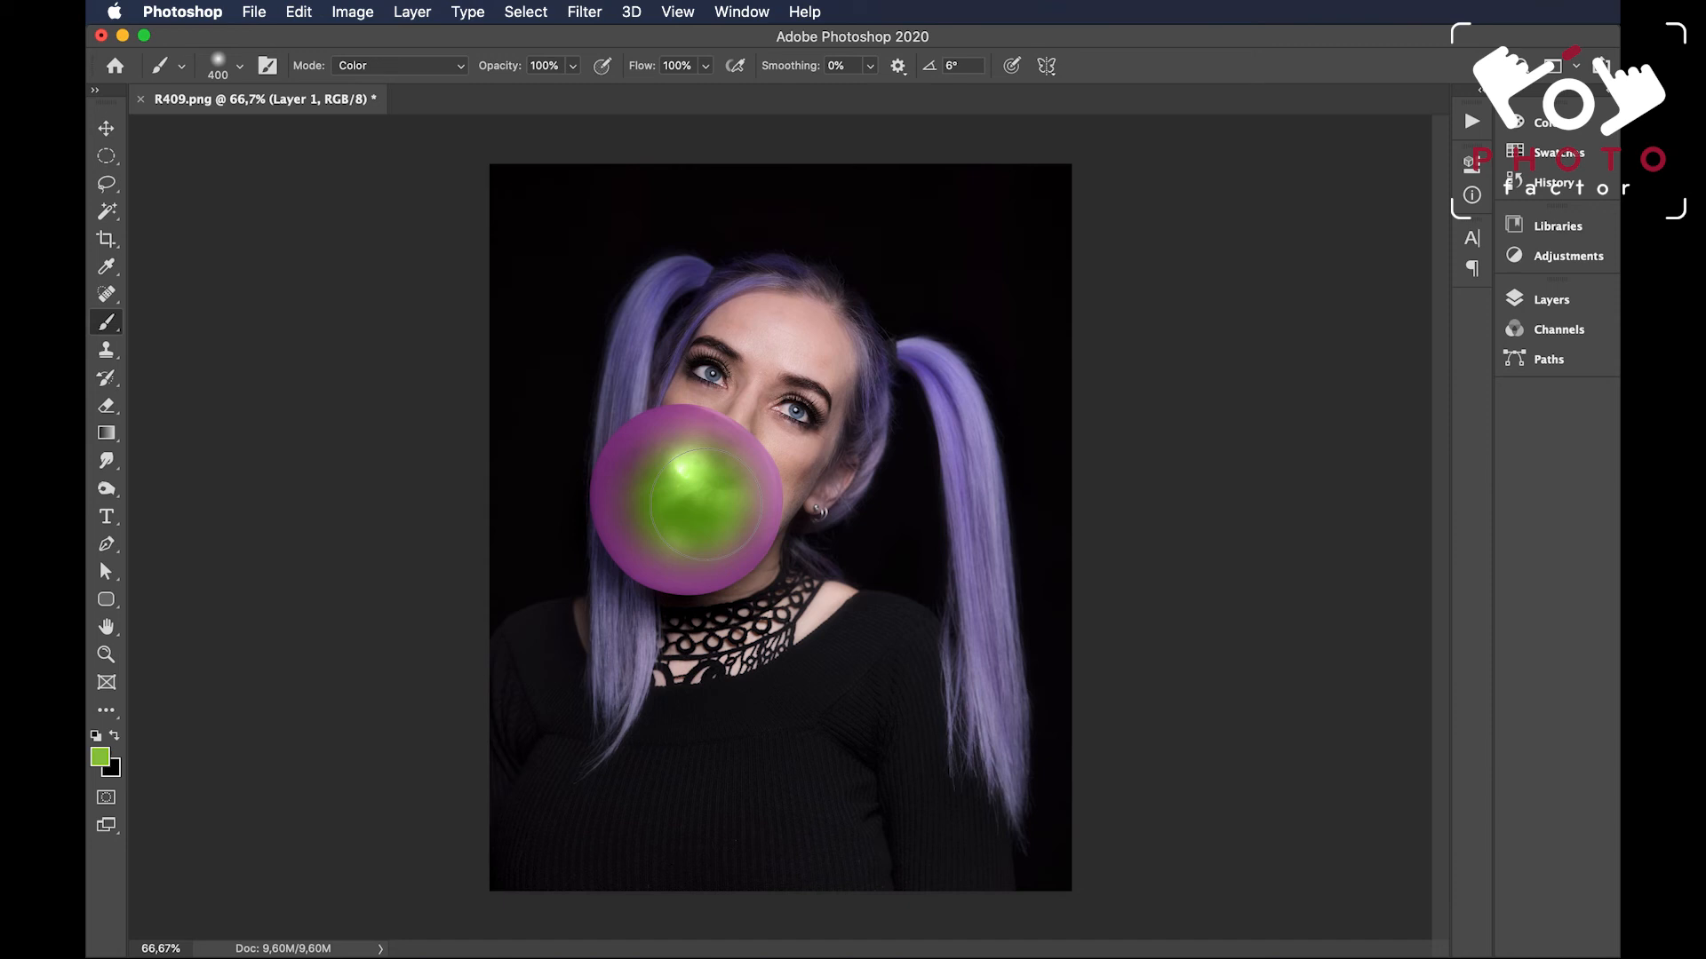
mouse_move(708, 506)
left_mouse_down()
mouse_move(670, 510)
mouse_move(688, 508)
left_mouse_up()
left_click(257, 12)
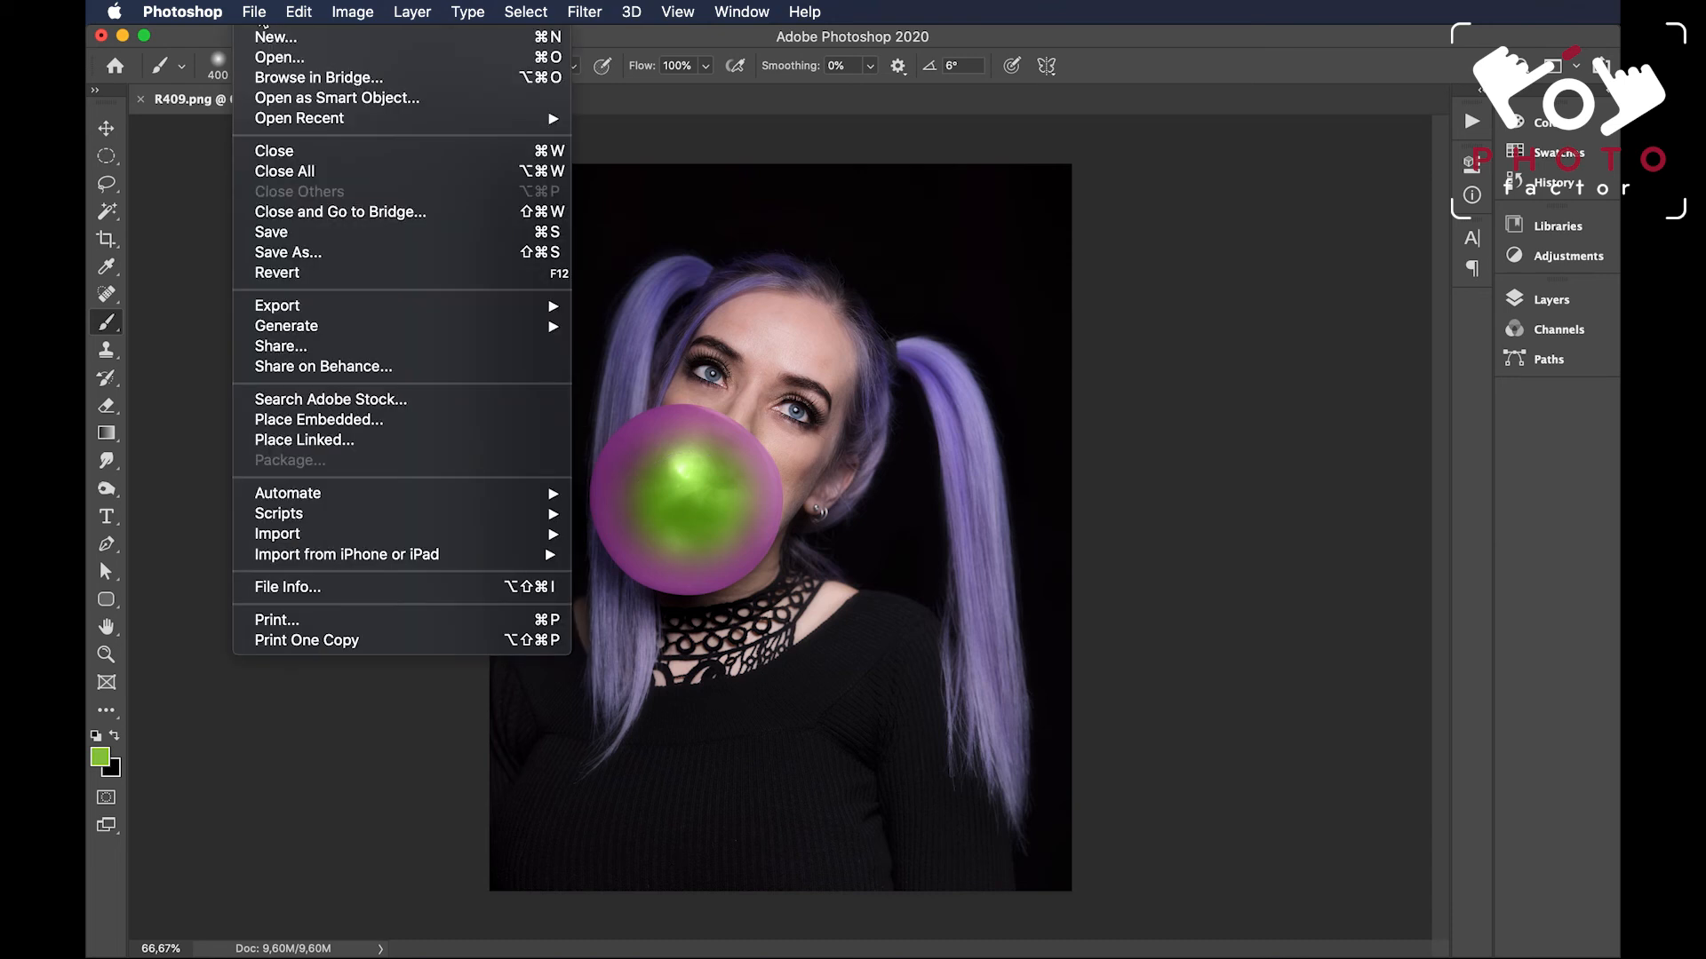
left_click(336, 275)
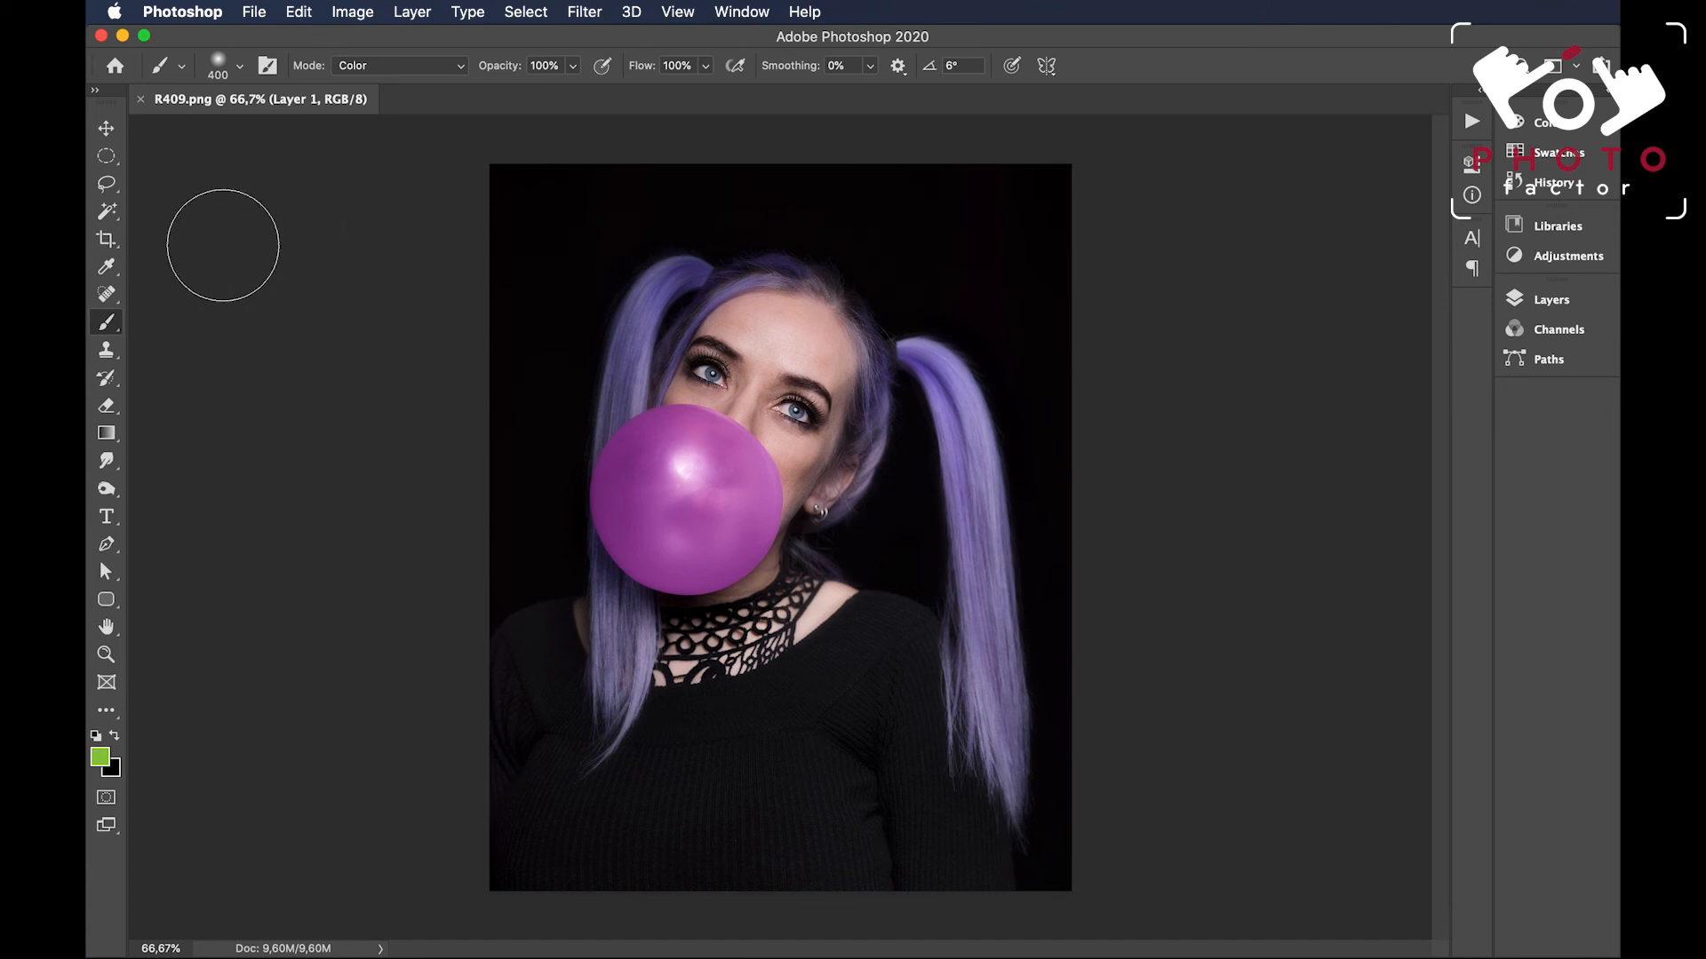
Select the whole pink bubble with the Quick Selection tool at a 300 px brush size
left_click(114, 213)
key("shift+w")
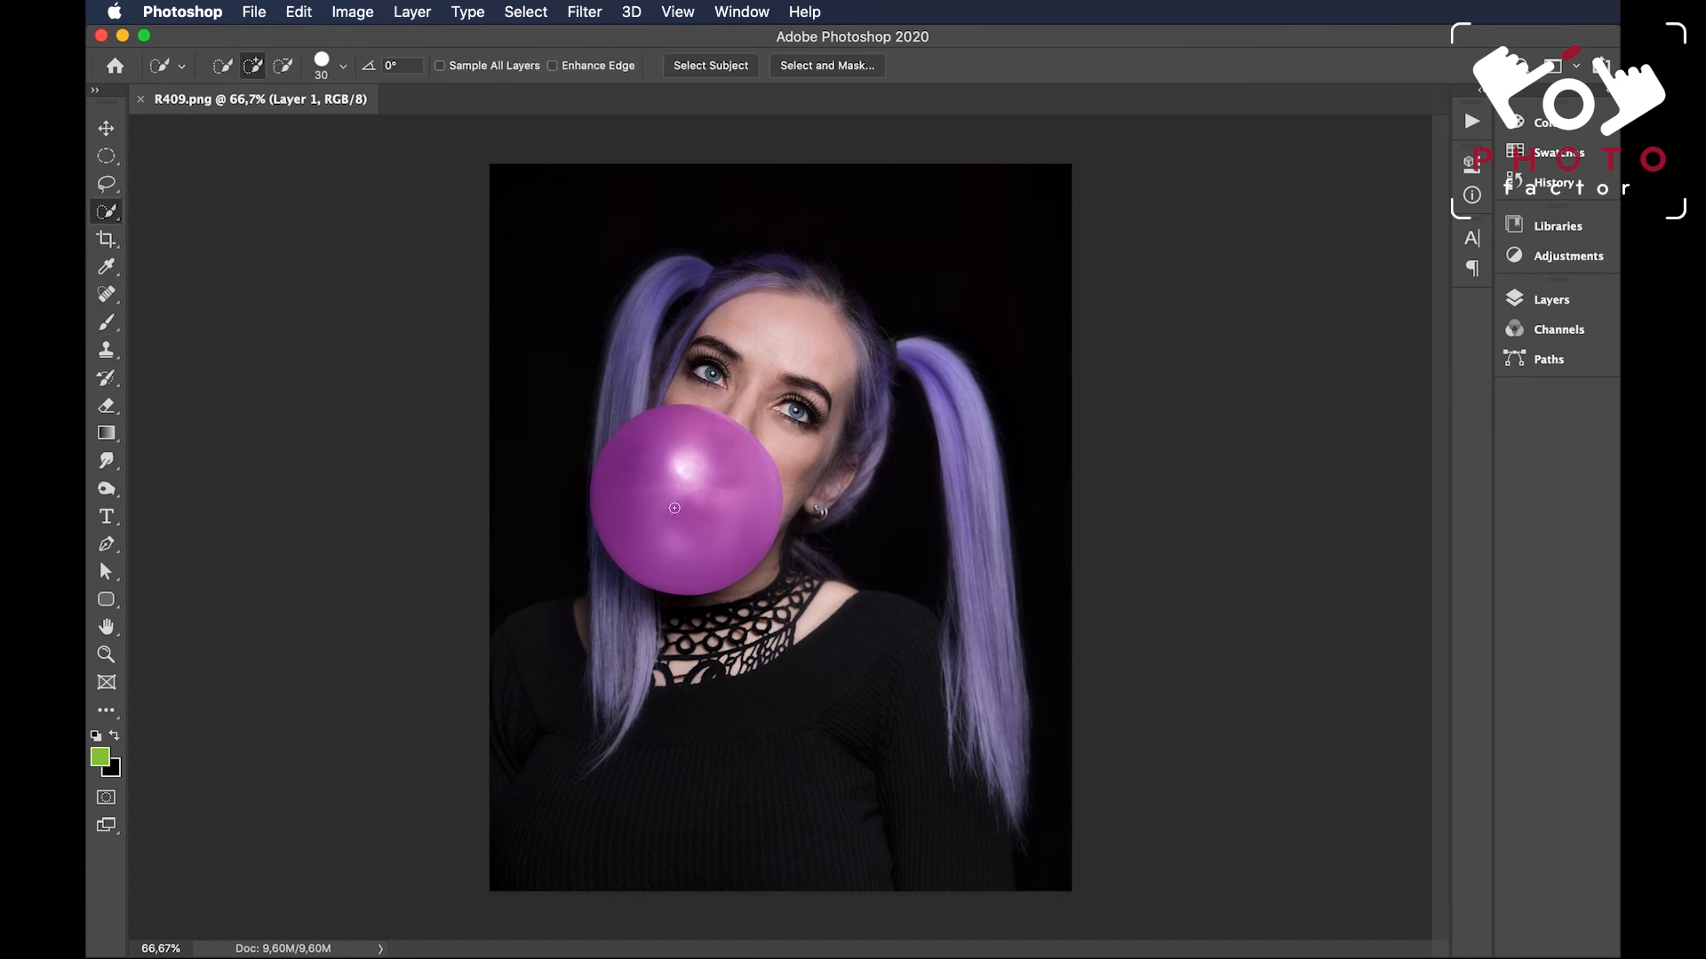
key("bracketright")
key("bracketright")
key("bracketright")
key("bracketright")
key("bracketright")
key("bracketright")
key("bracketright")
key("bracketright")
key("bracketright")
key("bracketright")
key("bracketright")
key("bracketright")
key("bracketright")
left_click(688, 500)
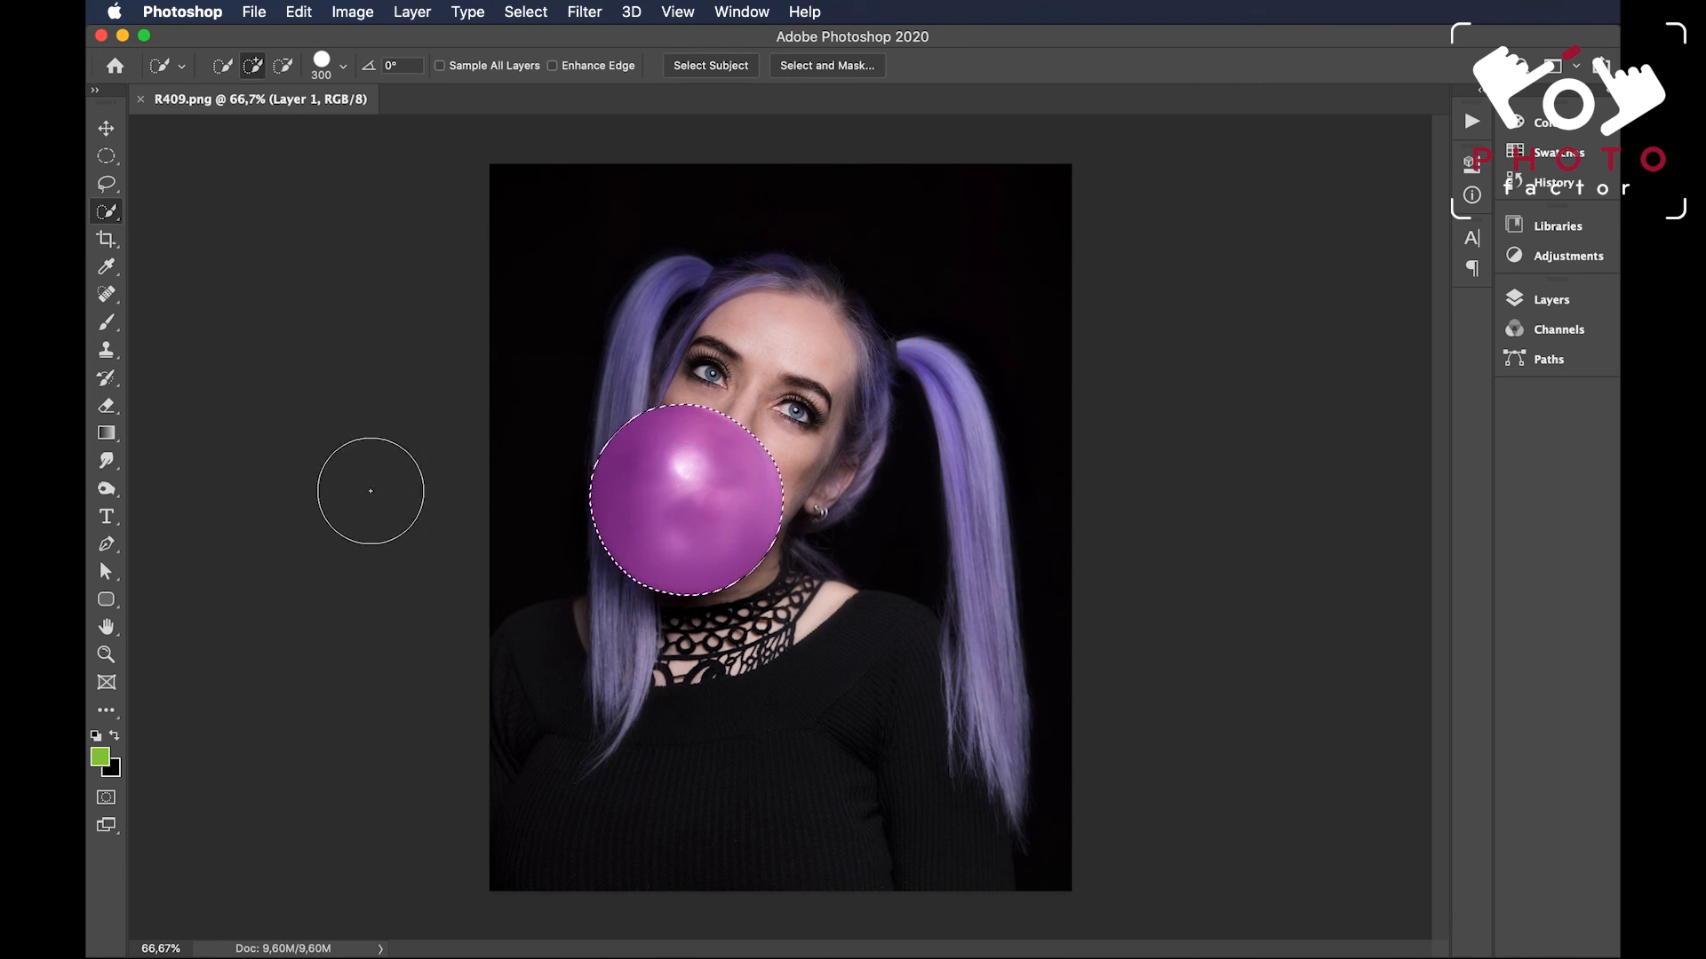
Paint light green inside the bubble selection with an 800 px brush in Color mode at 100% opacity
key("b")
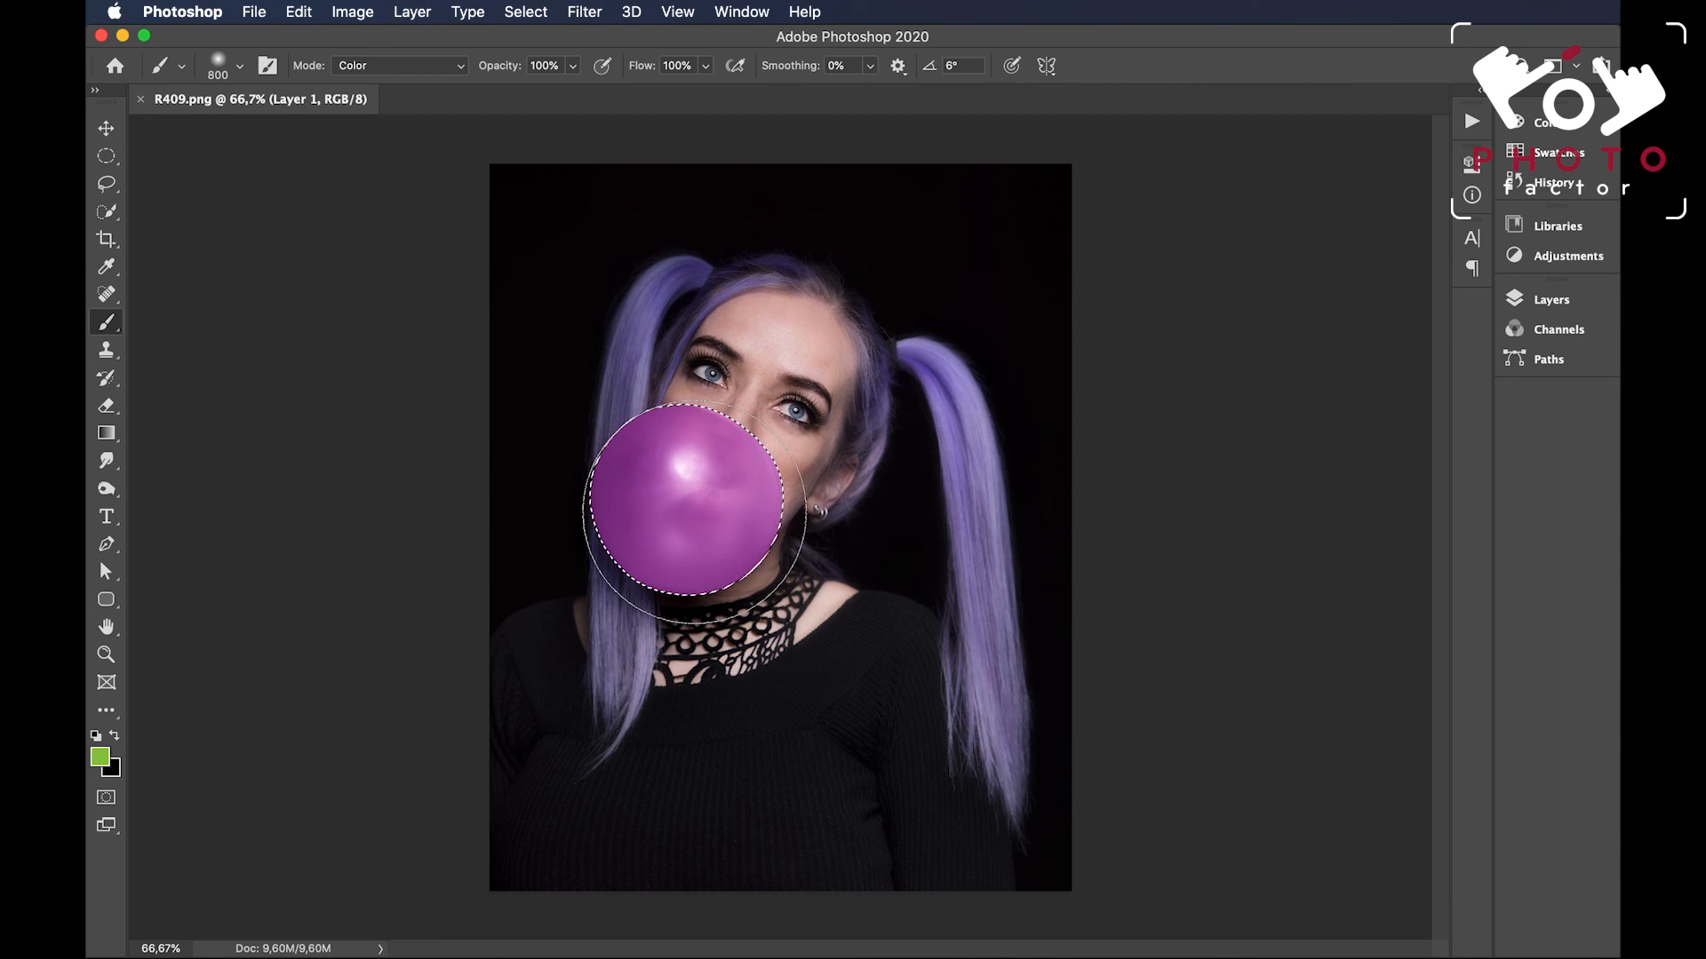
left_click(688, 502)
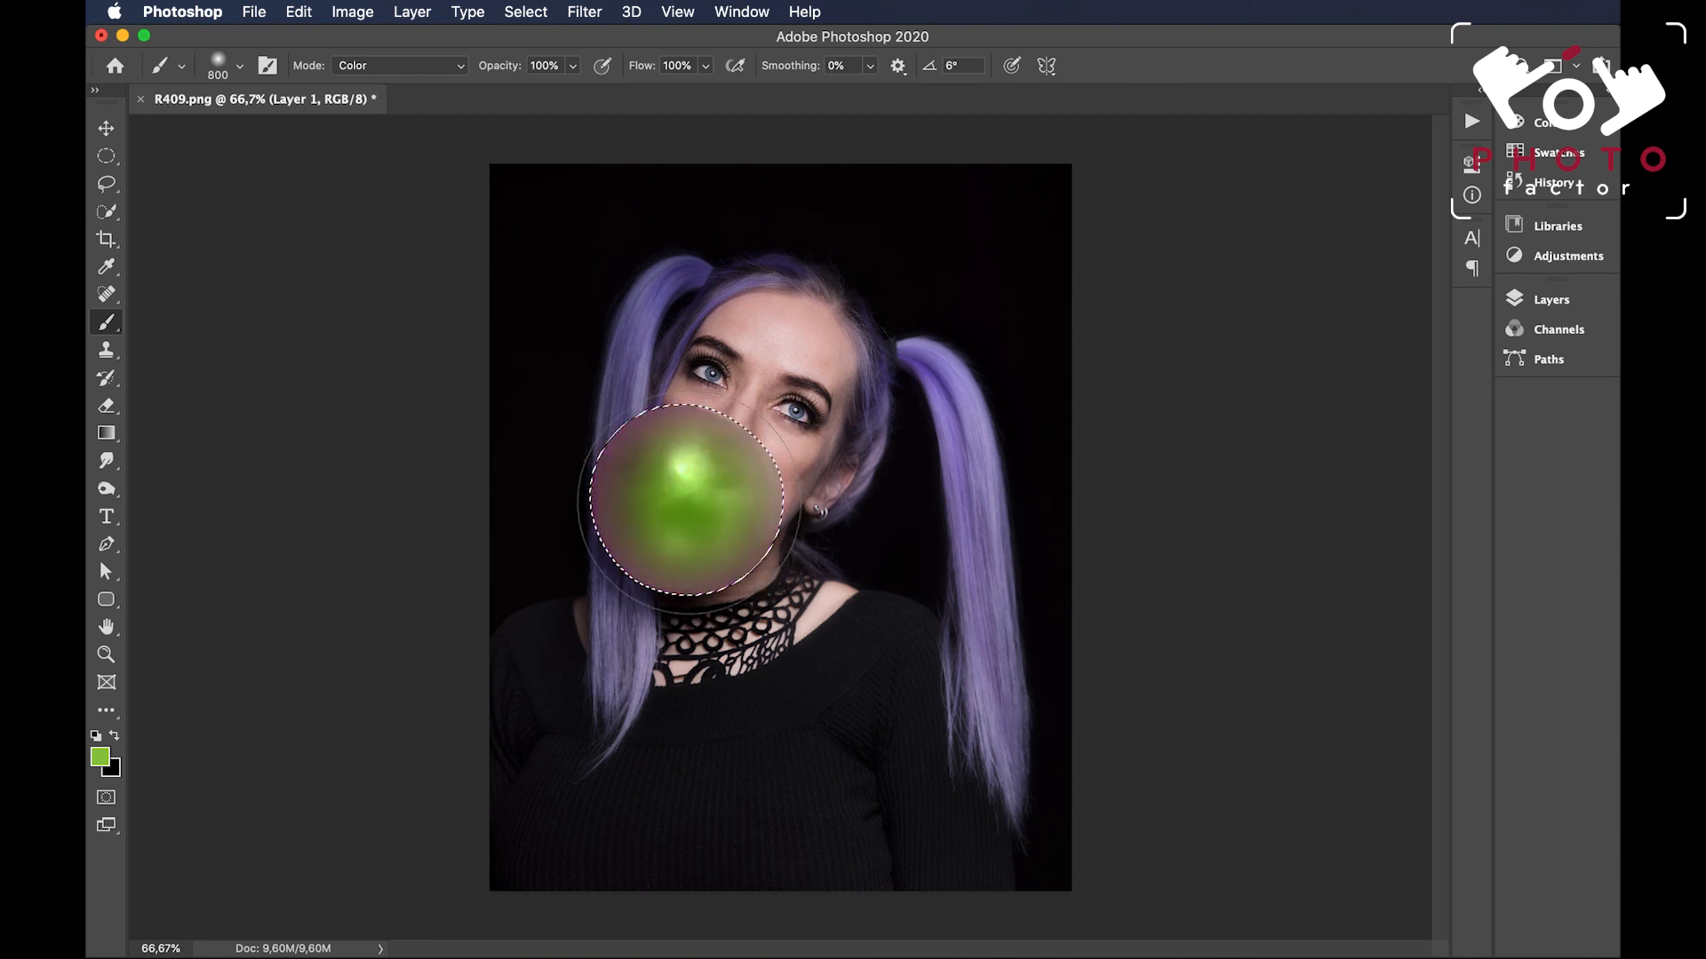